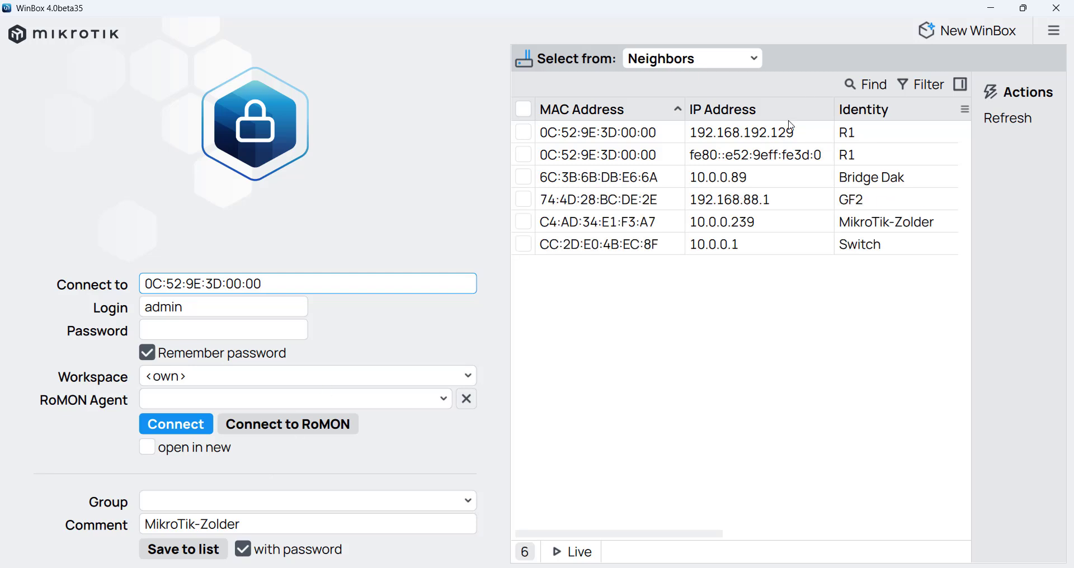
- Log in to R1 at 192.168.192.129 and enable RoMON with empty ID and secrets
left_click(642, 140)
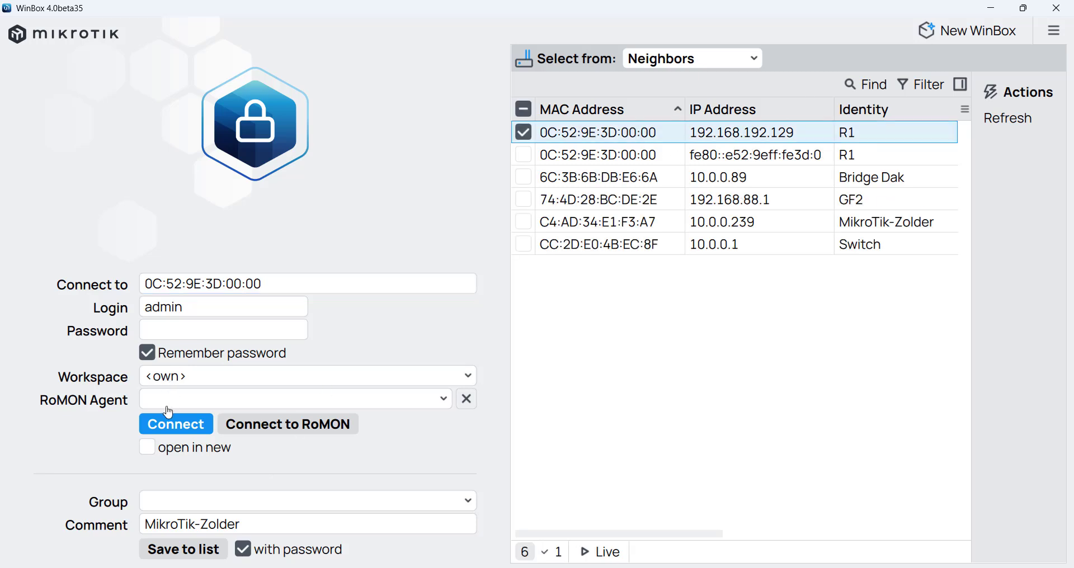
left_click(174, 428)
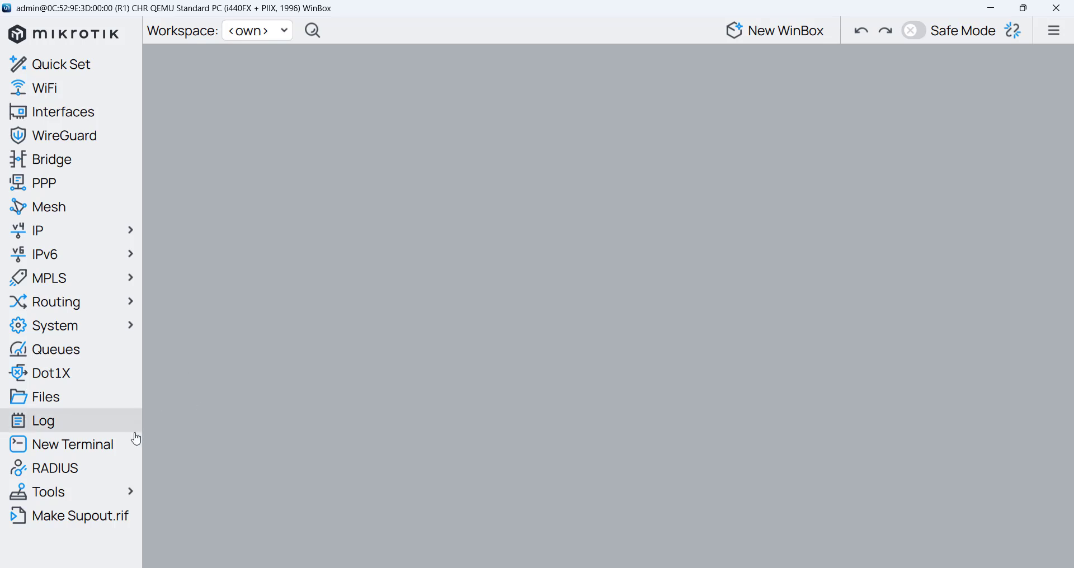
left_click(103, 497)
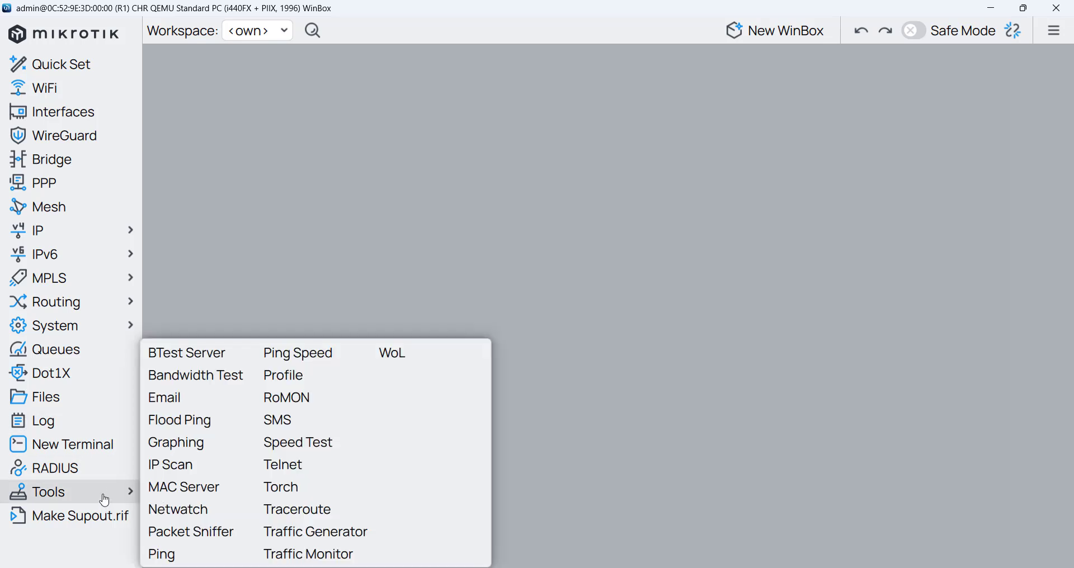
left_click(307, 399)
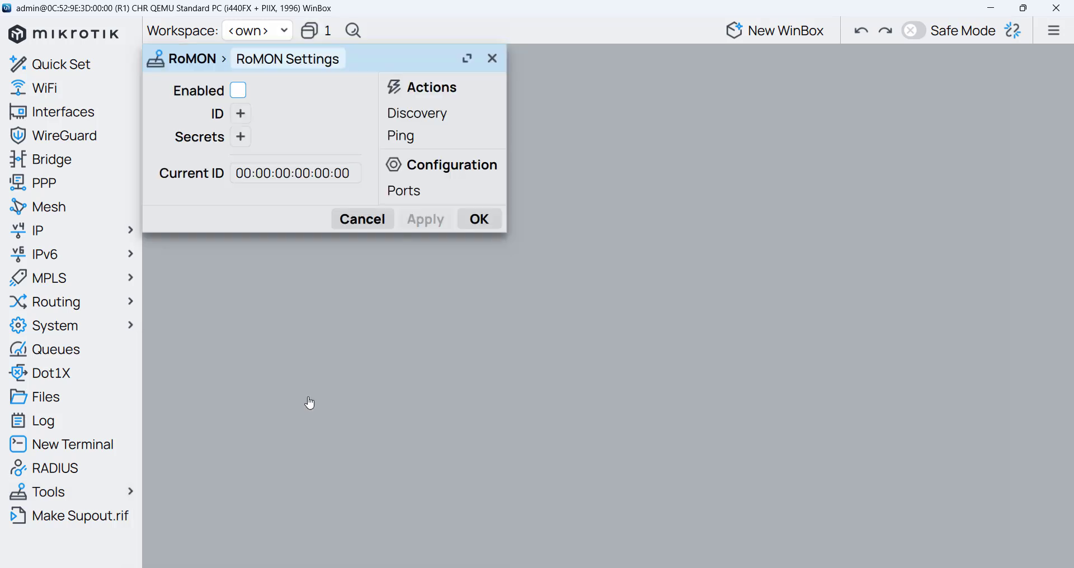
left_click(238, 91)
left_click(240, 113)
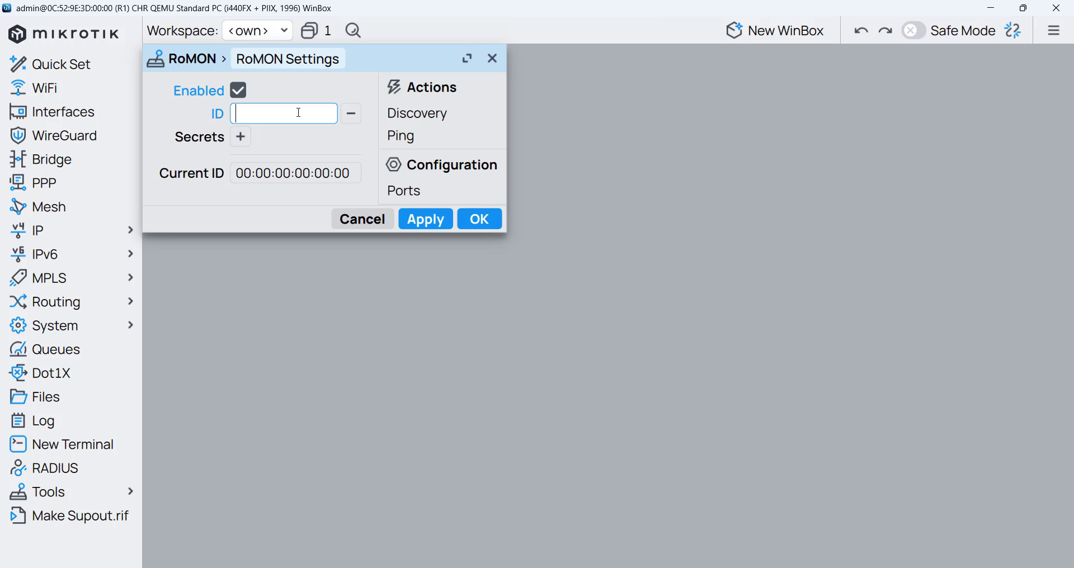
left_click(354, 118)
left_click(240, 136)
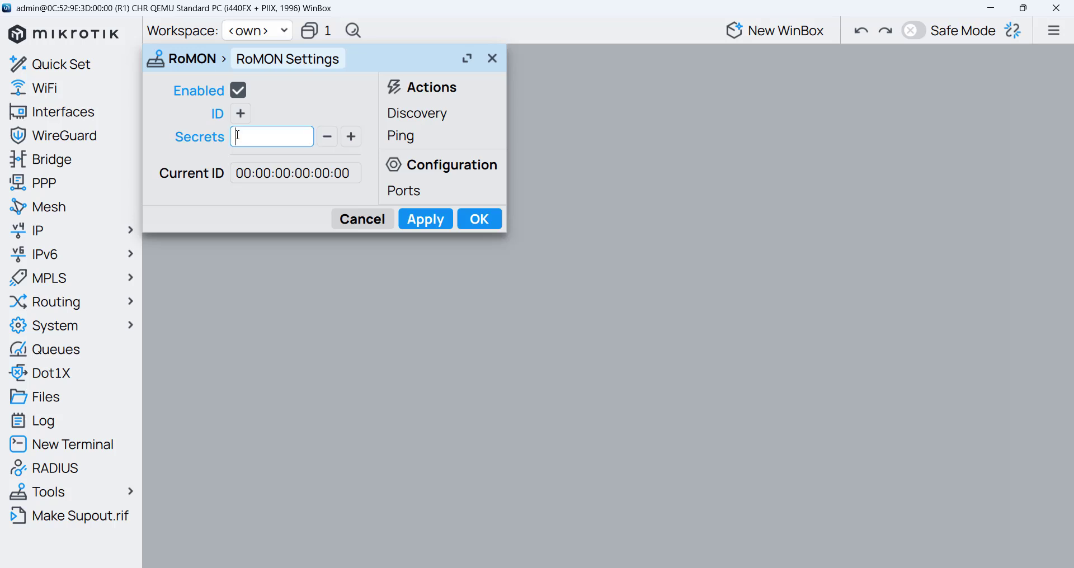
left_click(329, 138)
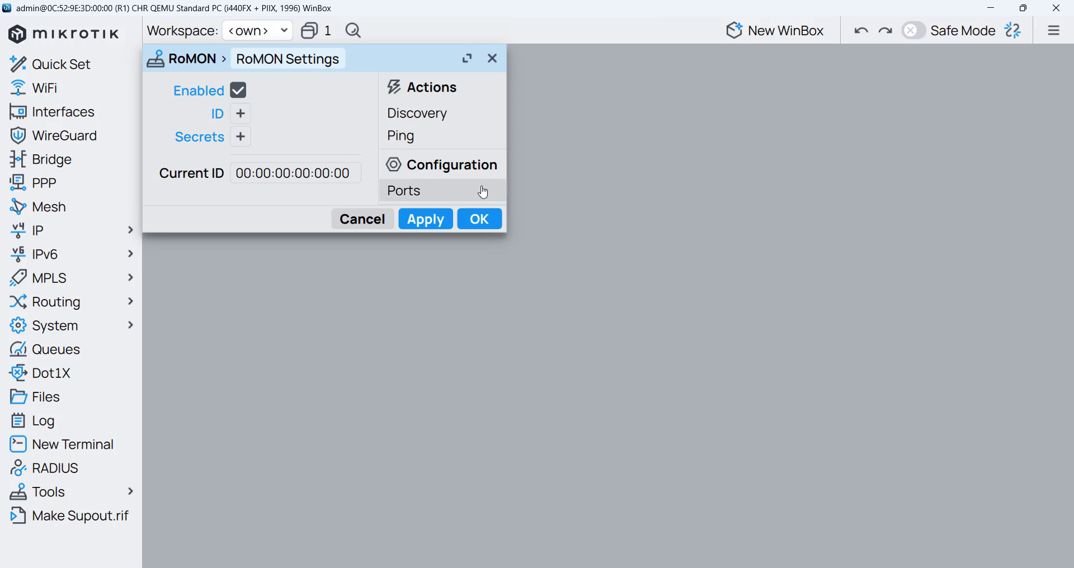
left_click(475, 220)
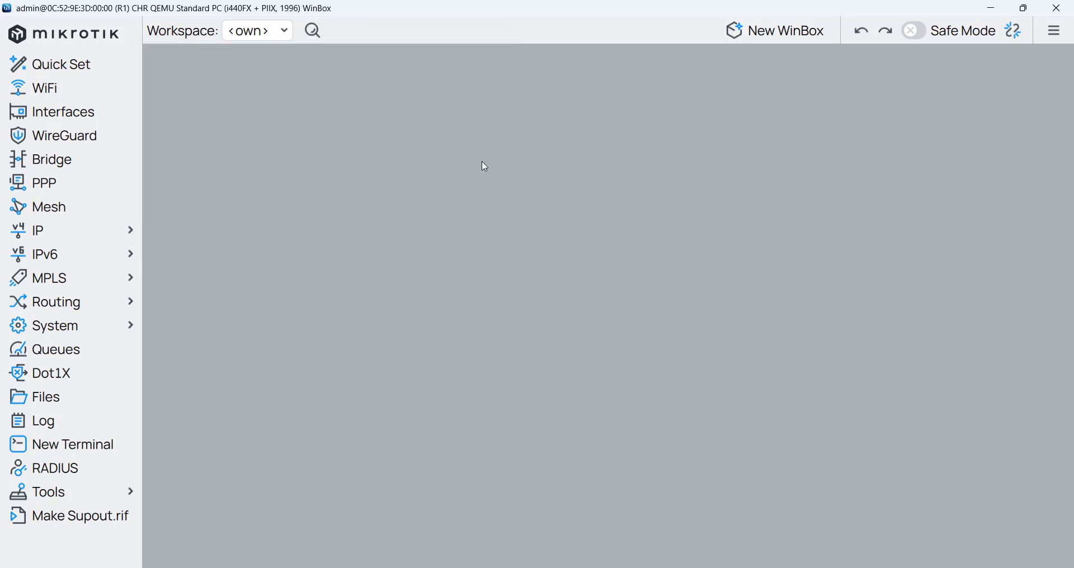
- Open a new login window and browse the Bridge Dak, GF2, MikroTik-Zolder and Switch neighbours
left_click(792, 44)
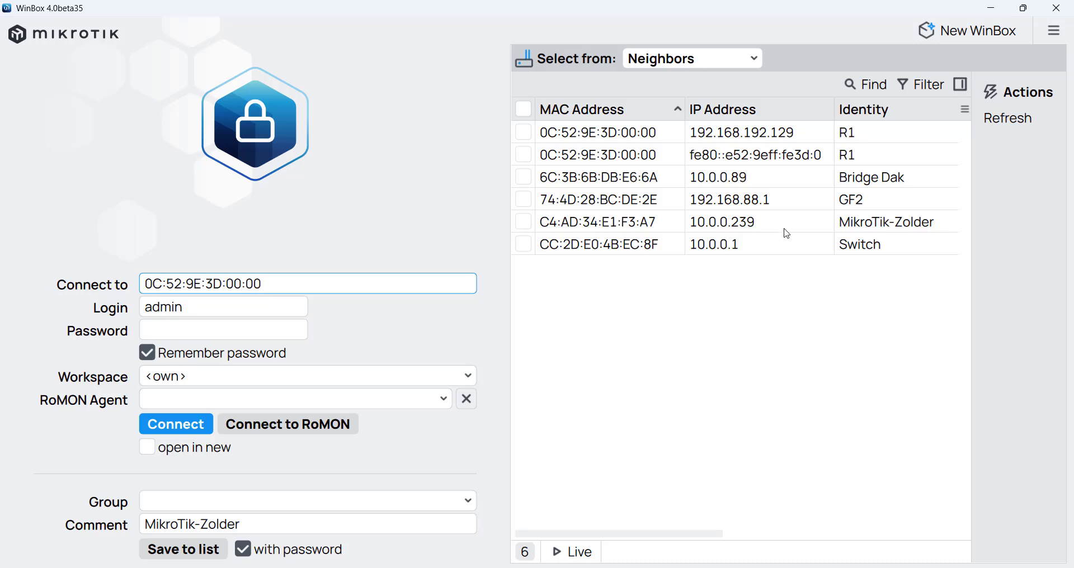
left_click(838, 177)
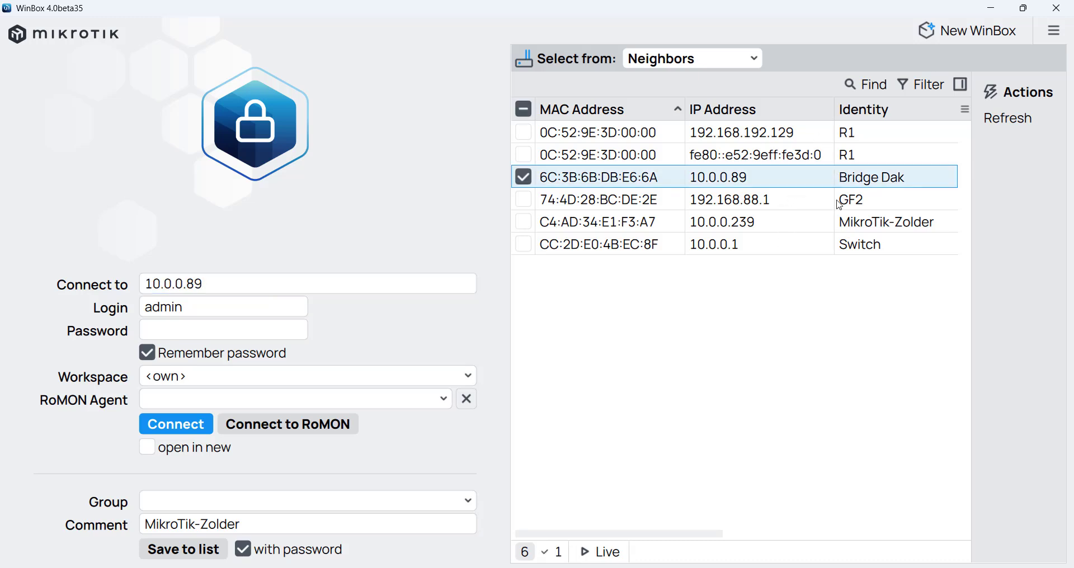
left_click(840, 201)
left_click(842, 224)
left_click(843, 249)
left_click(844, 223)
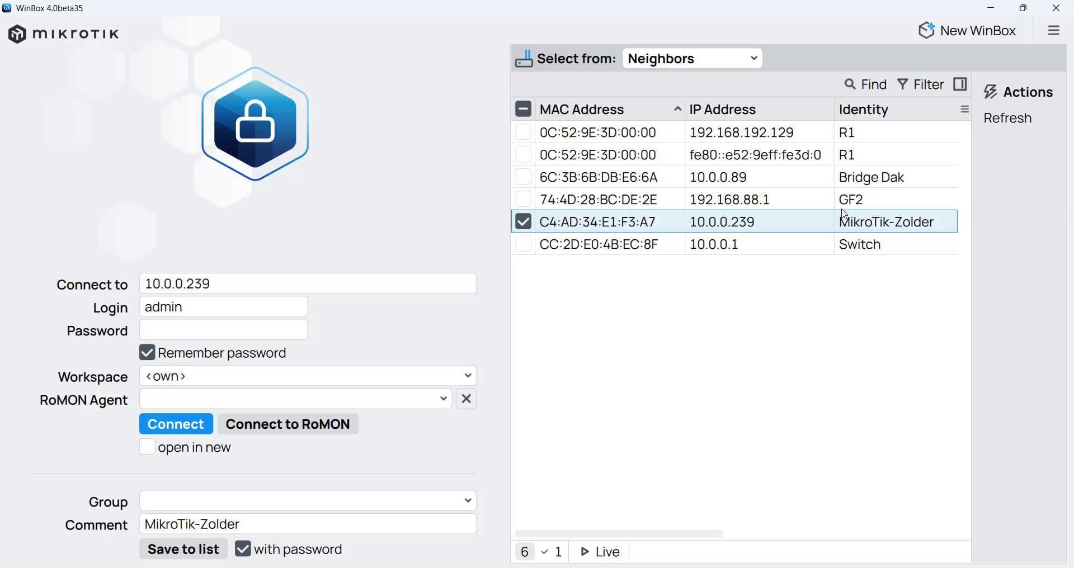
left_click(843, 202)
left_click(844, 180)
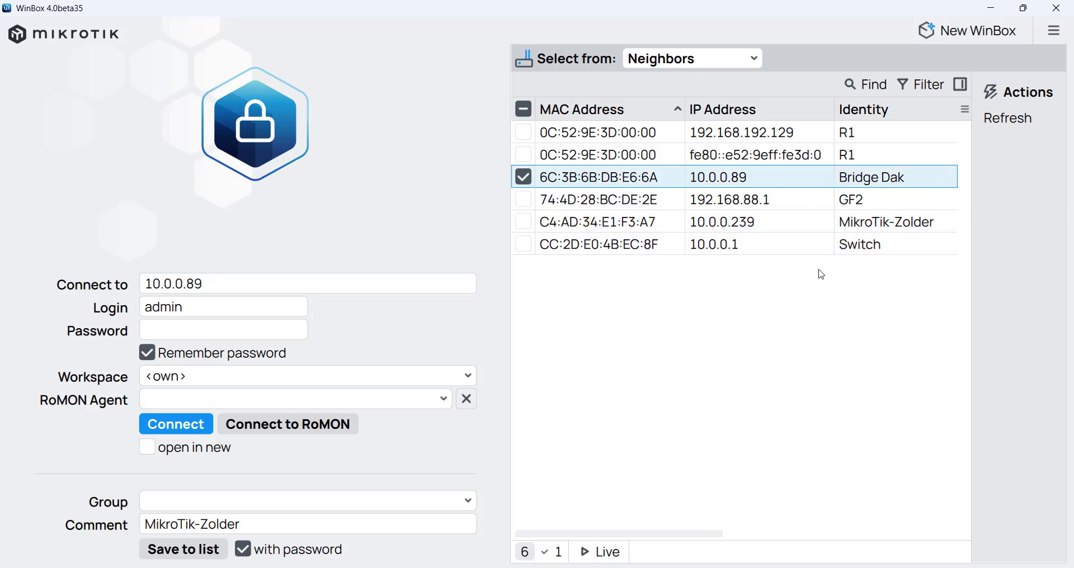
- Connect to RoMON with R1 at 192.168.192.129 as agent, find no neighbours, then disconnect
left_click(788, 135)
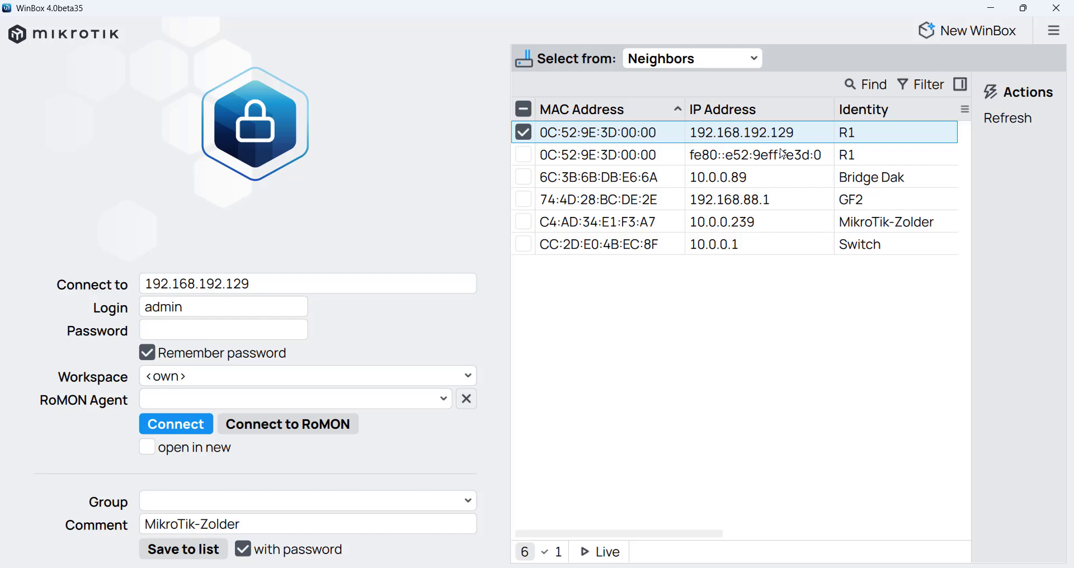
left_click(785, 152)
left_click(782, 137)
left_click(305, 431)
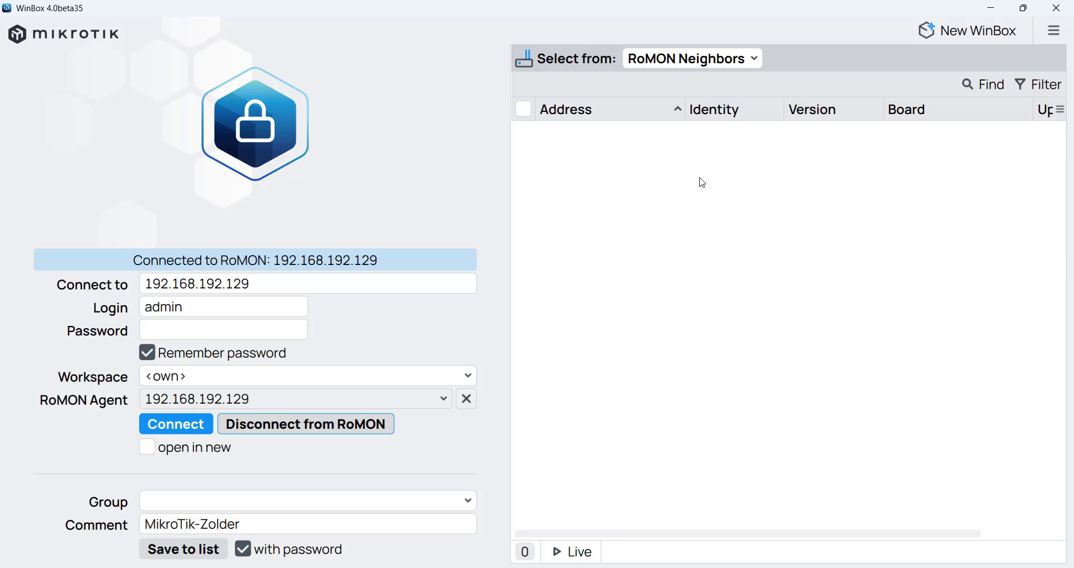
left_click(256, 434)
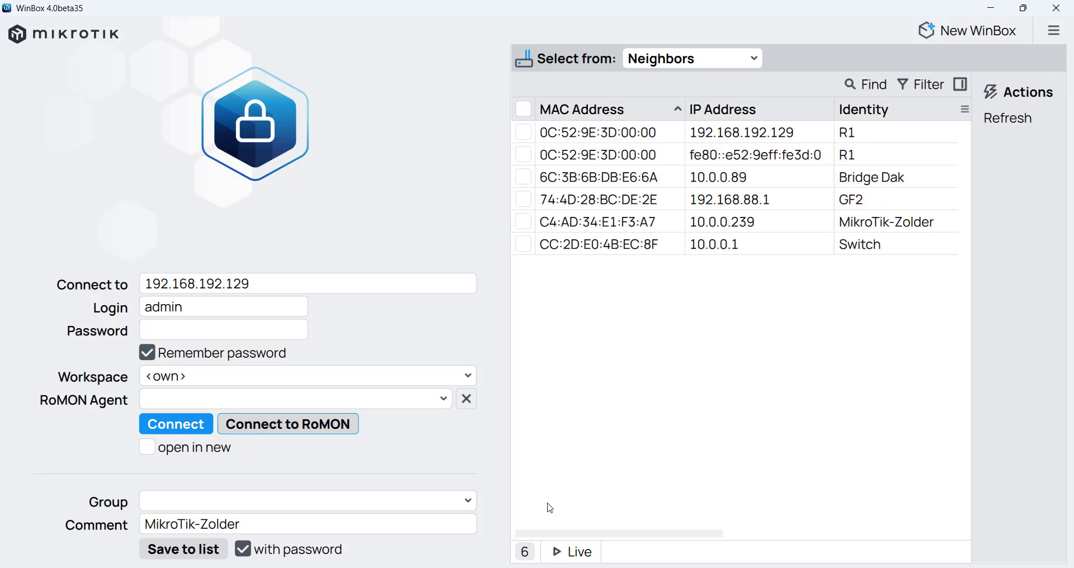
- Switch to GNS3 and view the Cloud1 and MikroTikv7-2 connection tooltips
key("alt+Tab")
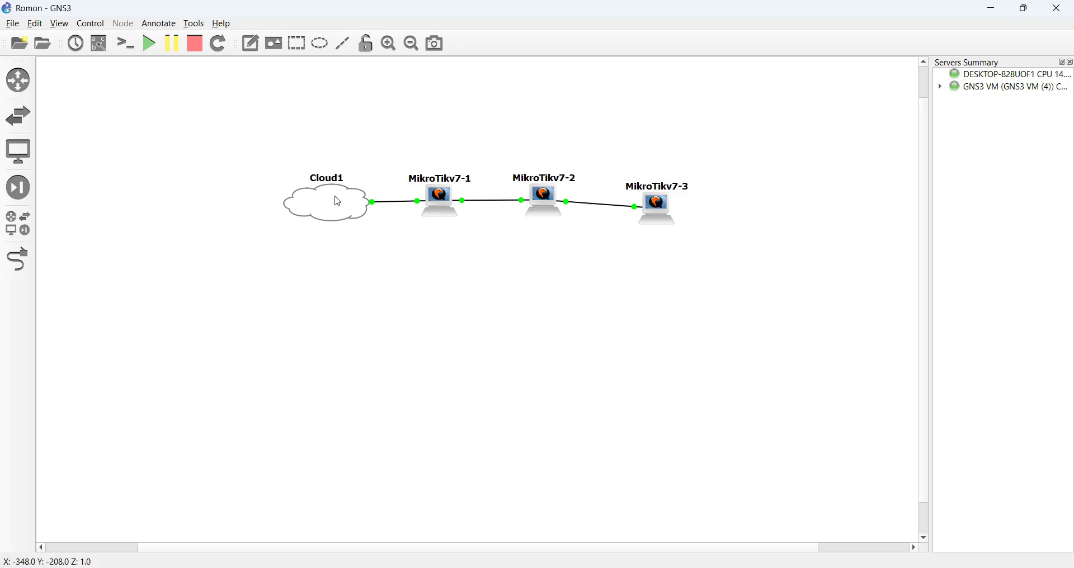
- In the R1 session, show IP Neighbors and select R2 on ether2
mouse_move(548, 213)
left_click(283, 558)
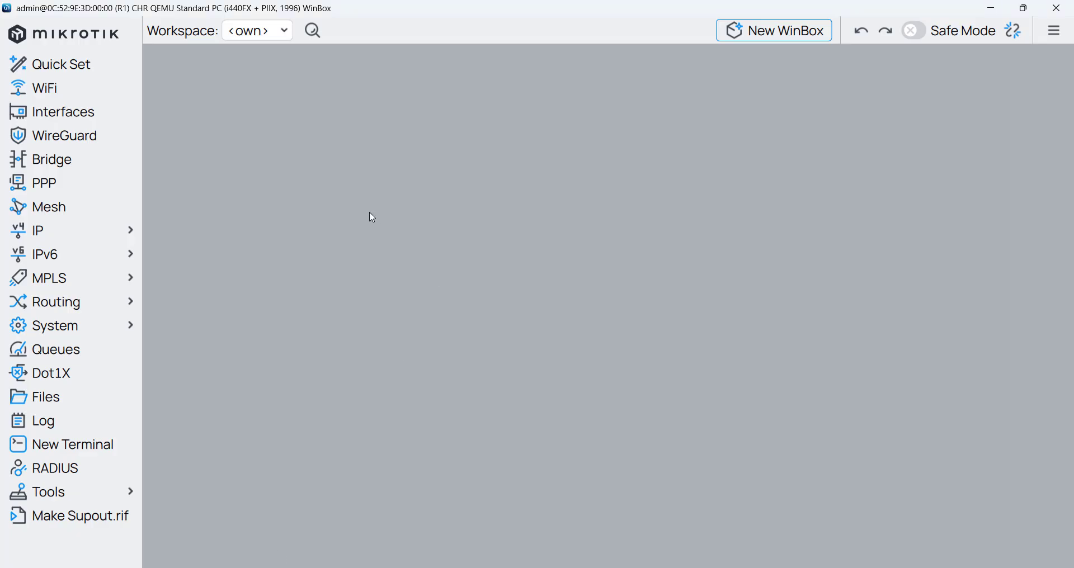
left_click(88, 232)
left_click(106, 233)
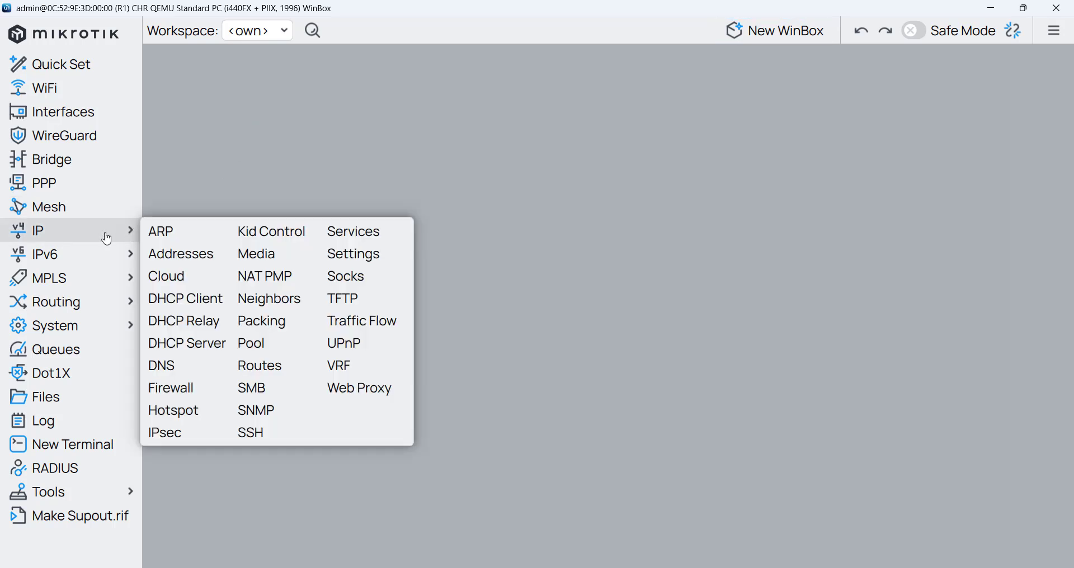
left_click(275, 299)
left_click(239, 137)
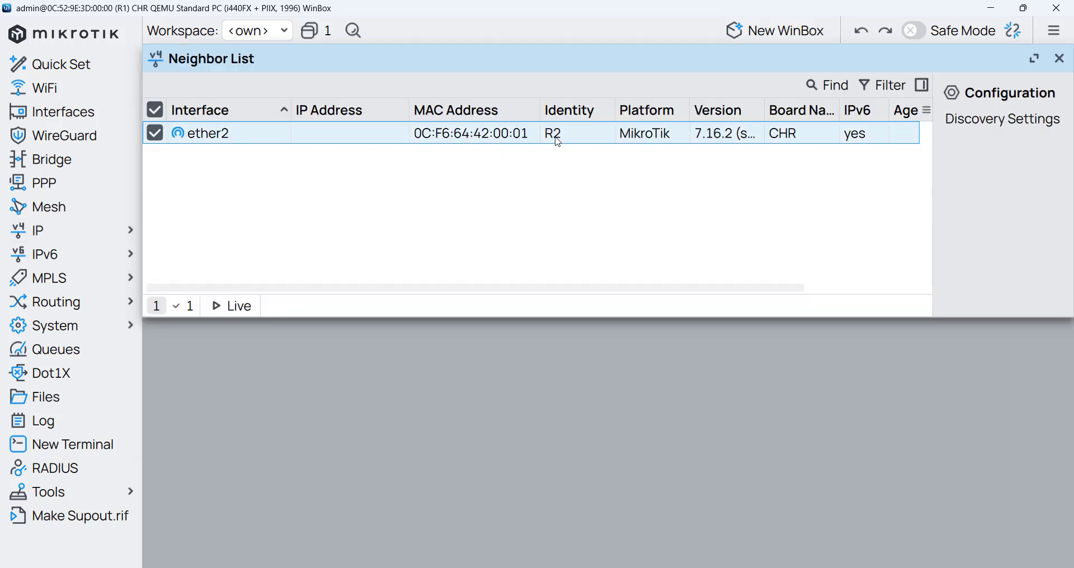
- MAC Telnet to R2 as admin, run tool/romon/set enabled=yes, then start a new login window
right_click(221, 138)
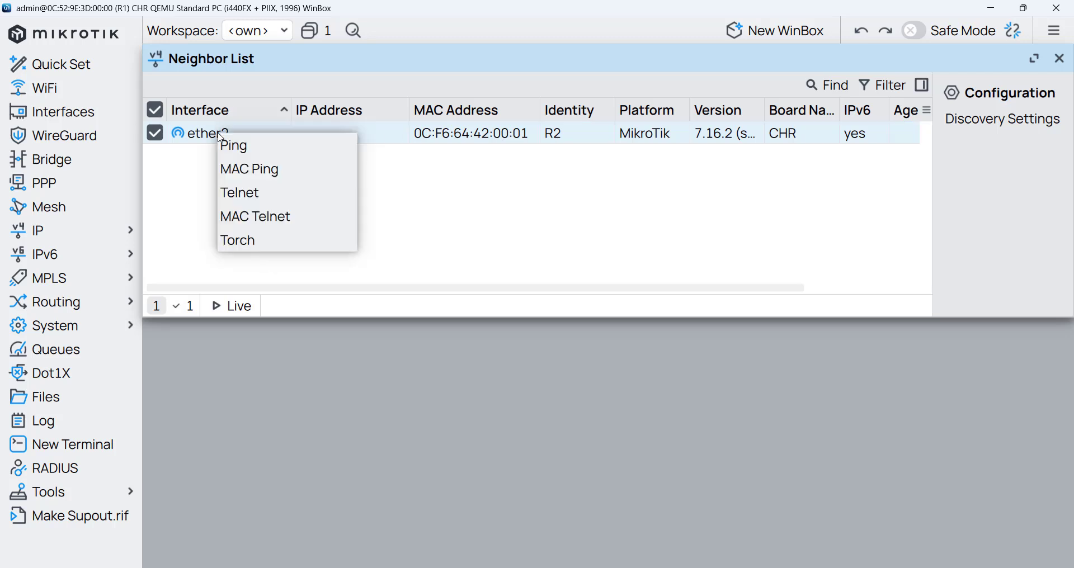
left_click(264, 216)
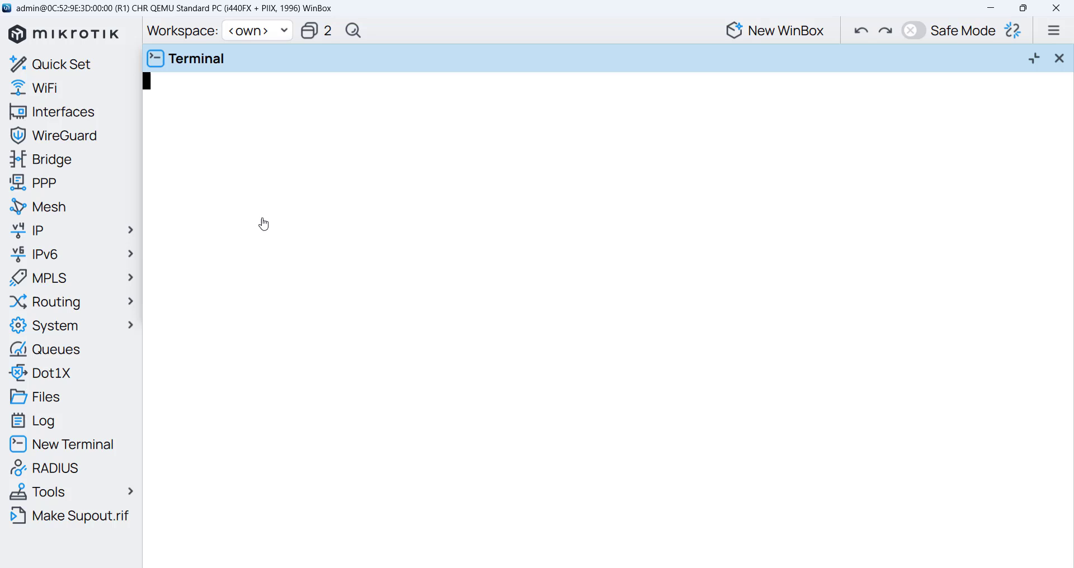
type("admin")
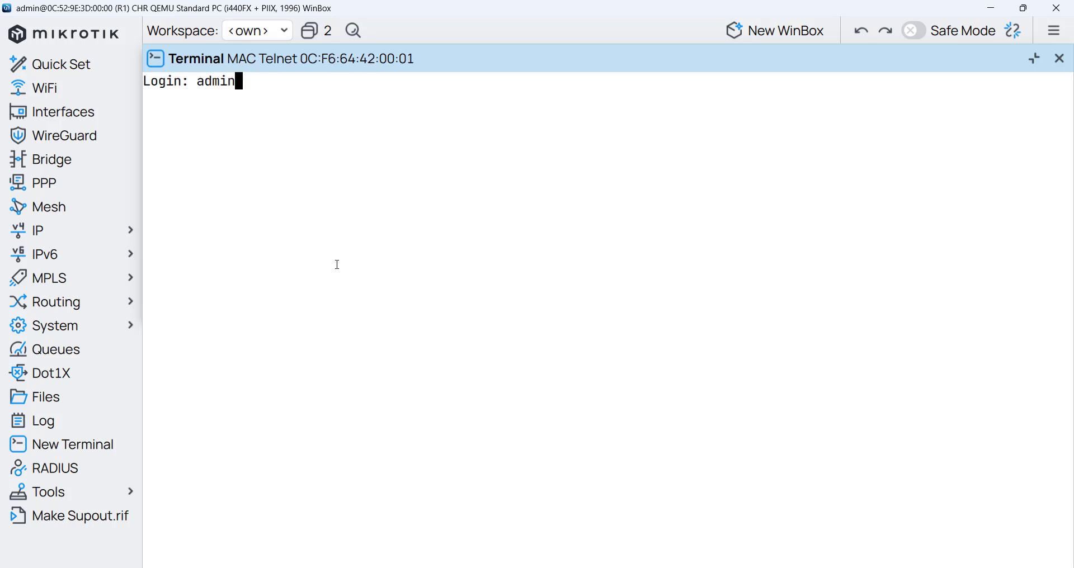
key("Return")
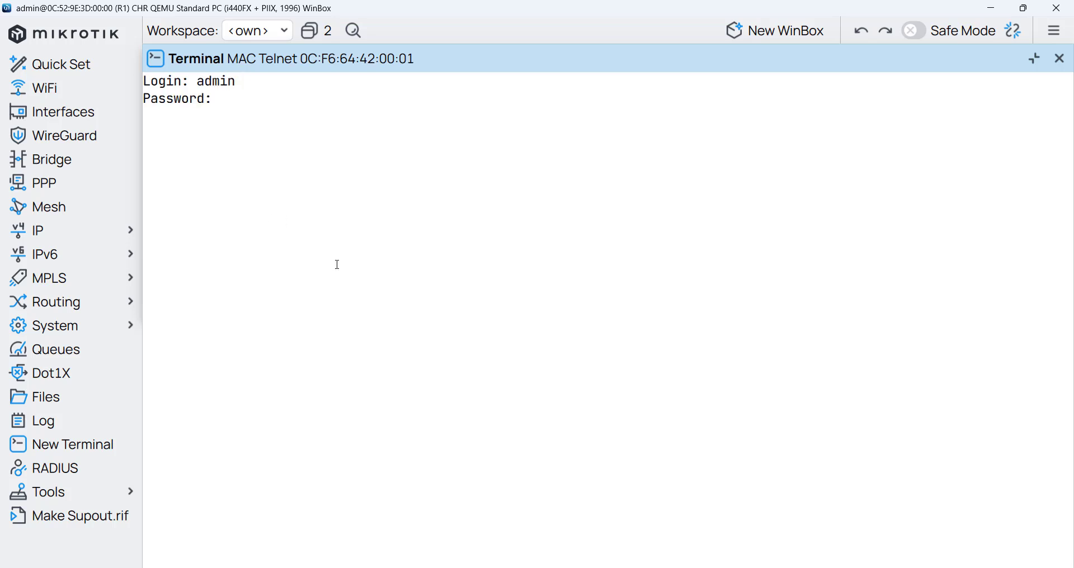
key("Return")
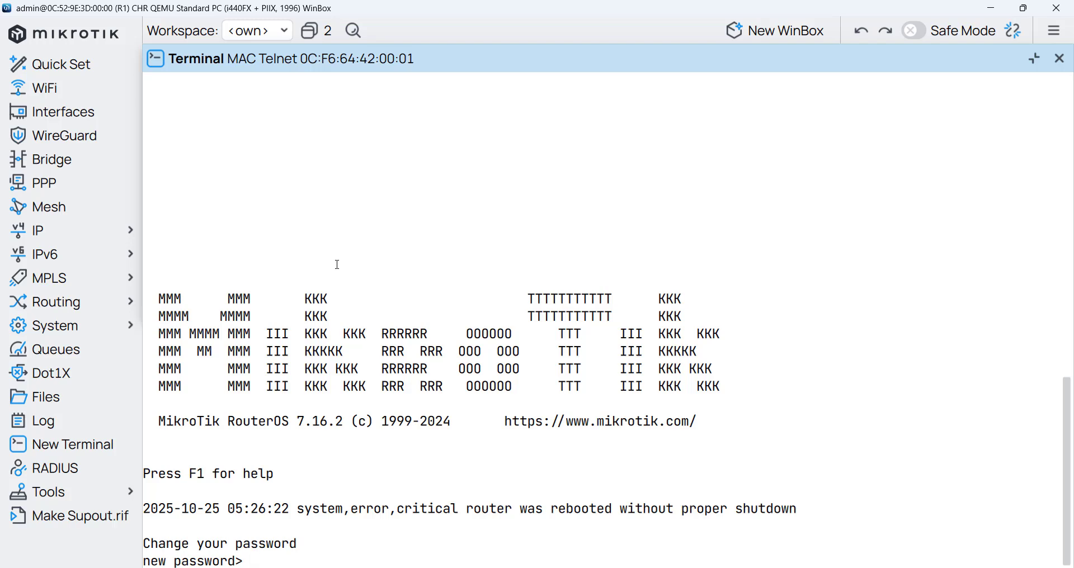
key("Return")
key("Return")
key("Return")
key("Return")
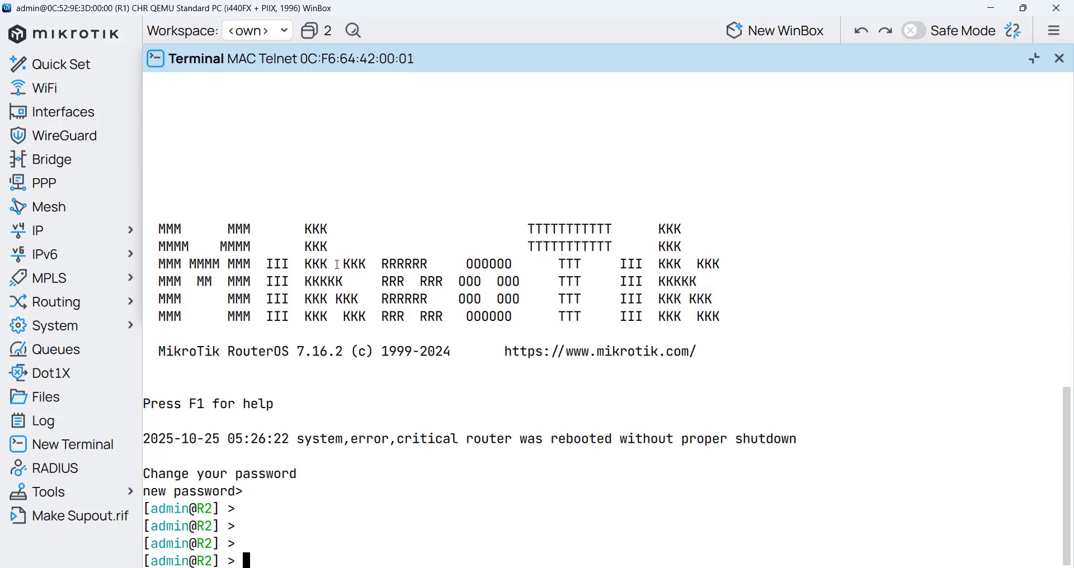
type("tool/romon/s")
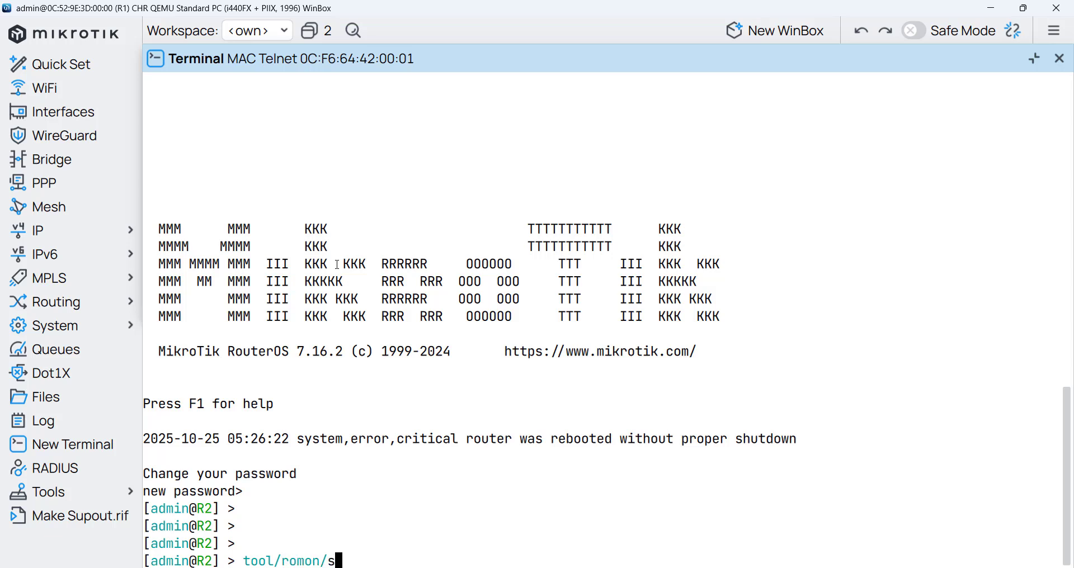
type("et enabled=yes")
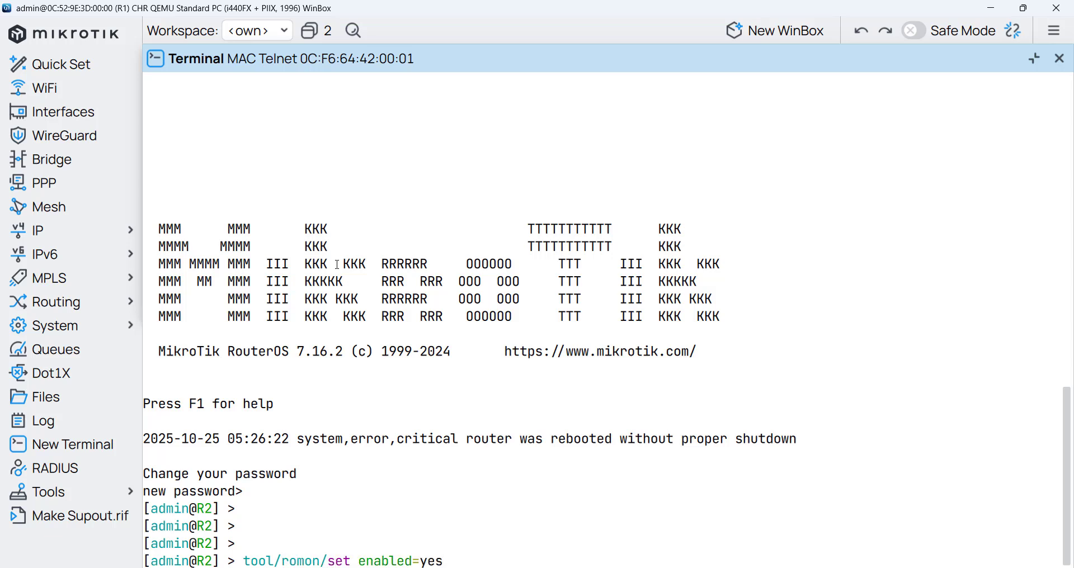
key("Return")
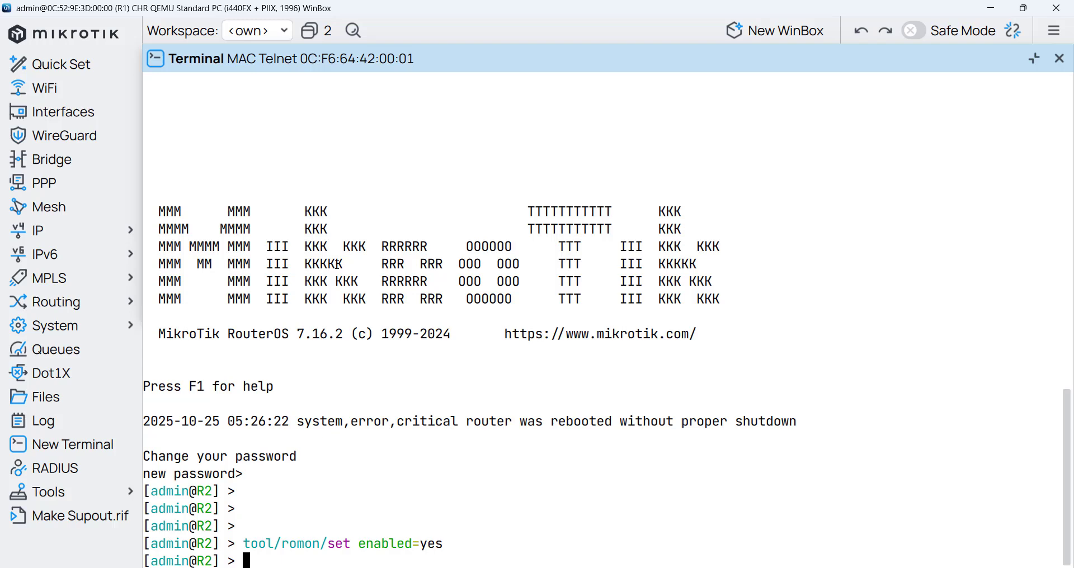
left_click(1059, 60)
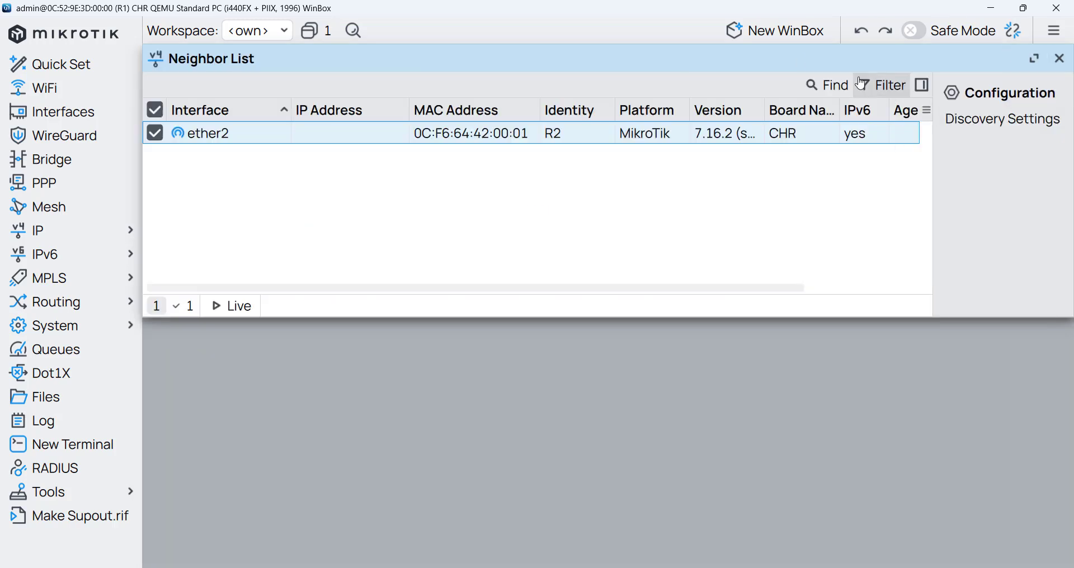
left_click(789, 34)
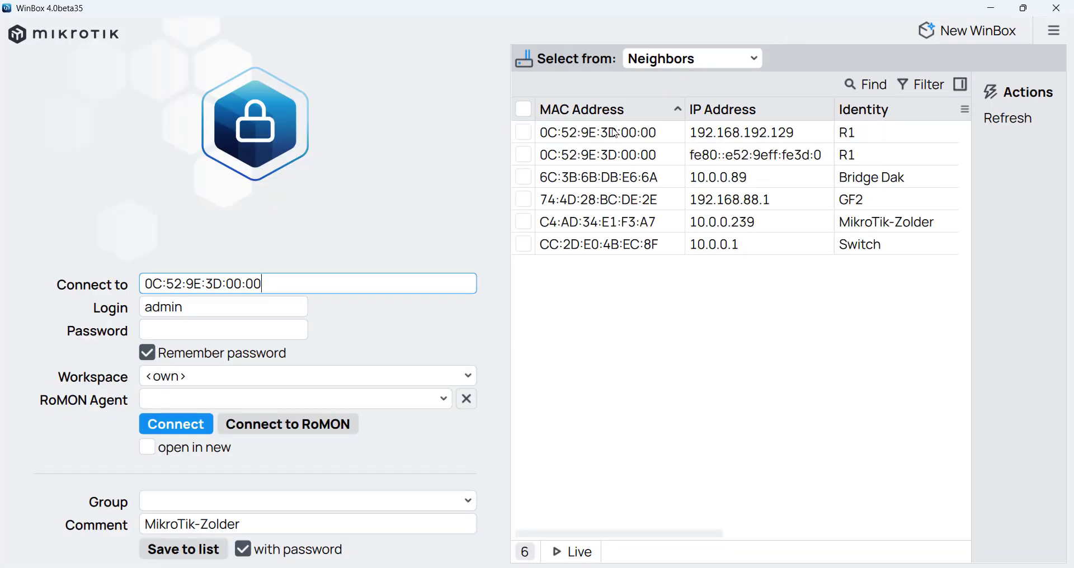
- Connect to RoMON with R1 as agent and log into R2 from the RoMON neighbours
left_click(617, 134)
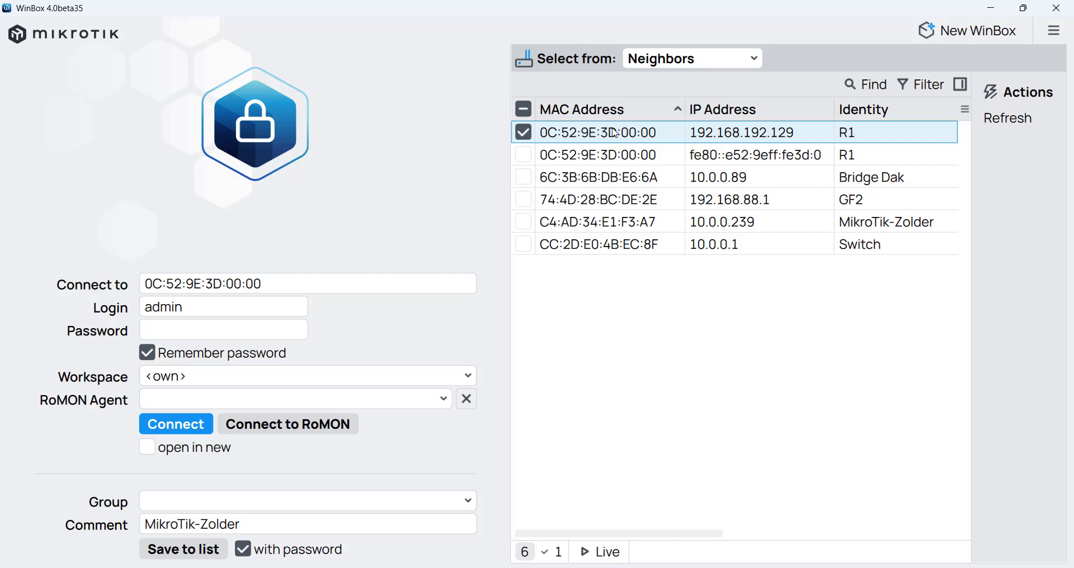
left_click(285, 428)
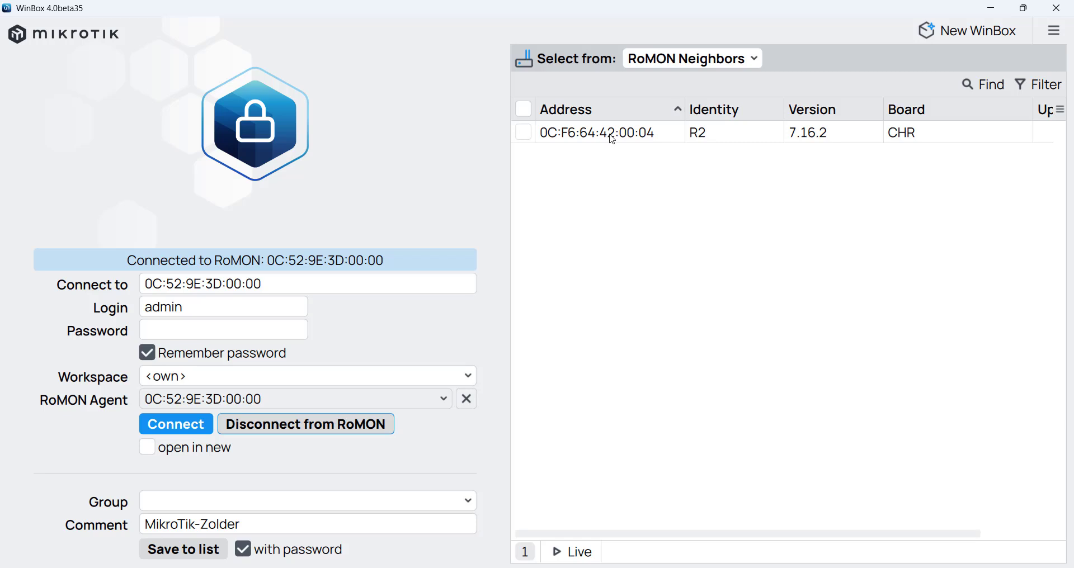
left_click(612, 139)
left_click(175, 432)
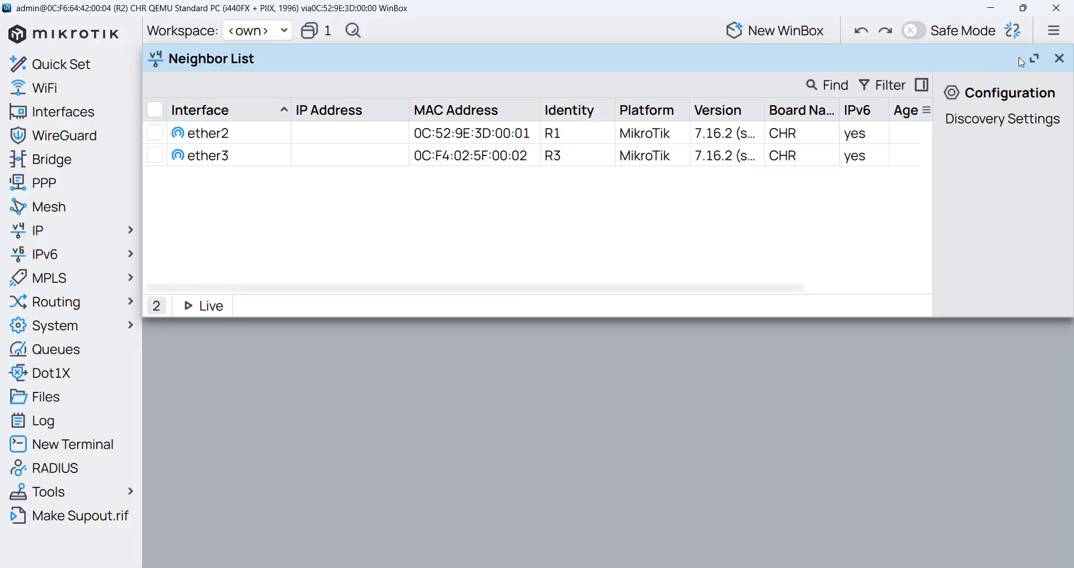
- Close the neighbour list, check System > Identity reads R2, then Alt+Tab to GNS3
left_click(1060, 58)
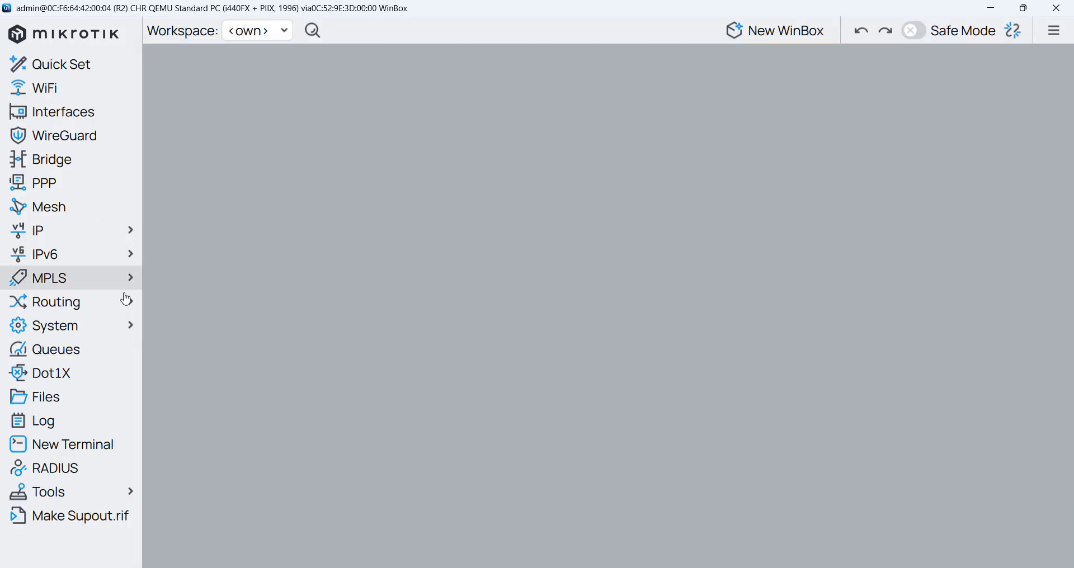
left_click(116, 325)
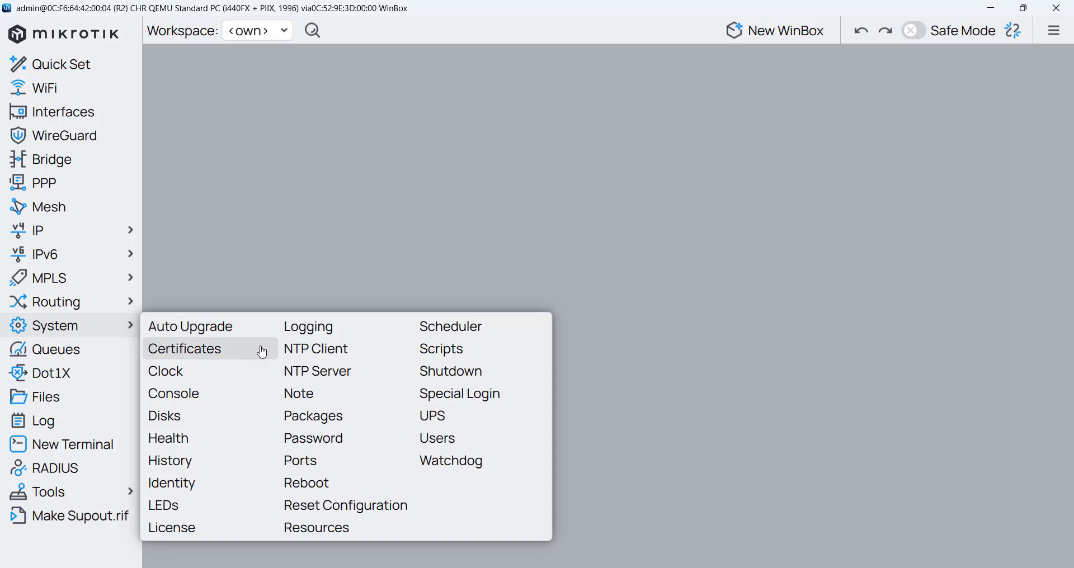
left_click(206, 483)
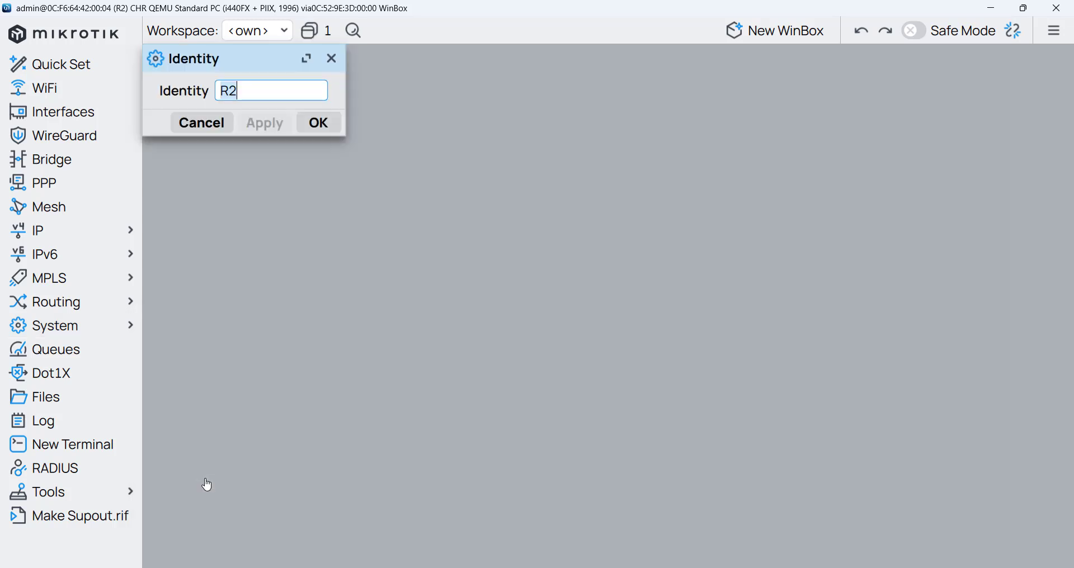
left_click(332, 59)
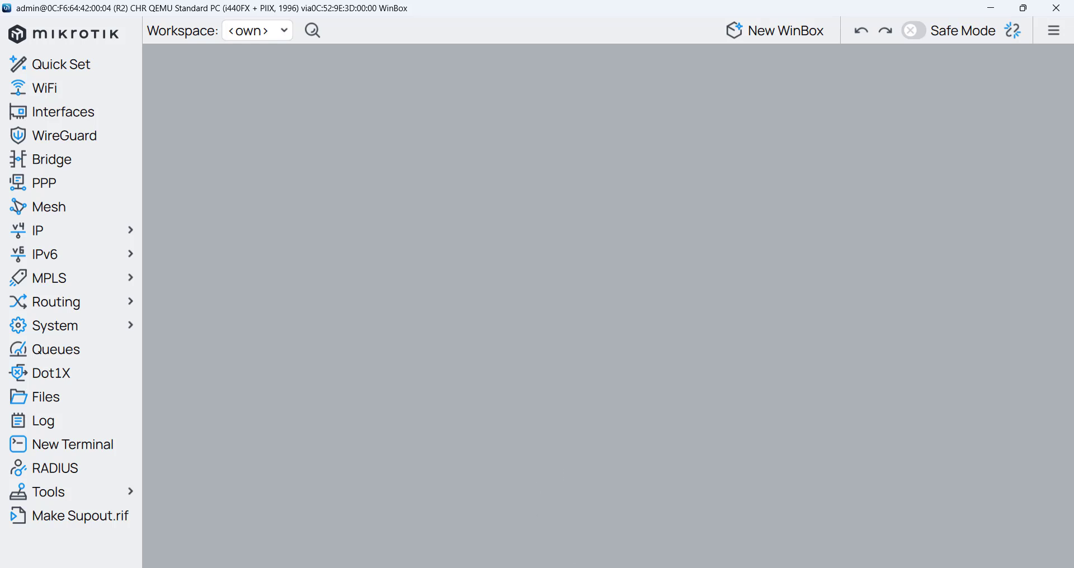
key("alt+Tab")
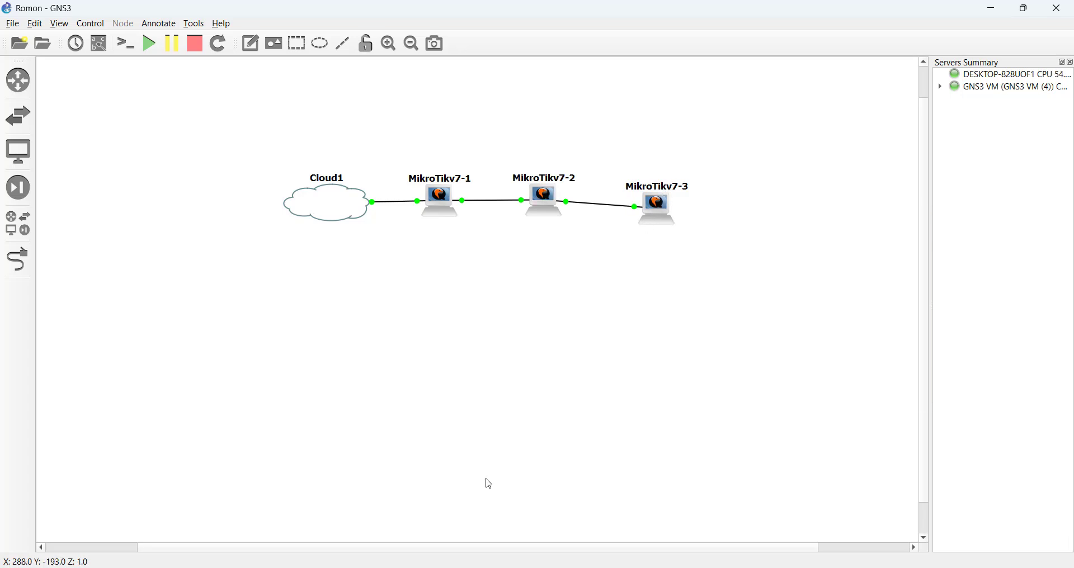
- Pick the R2 WinBox window from the taskbar preview
mouse_move(482, 566)
- From R2's IP Neighbors, open a MAC Telnet session to R3 on ether3
left_click(481, 566)
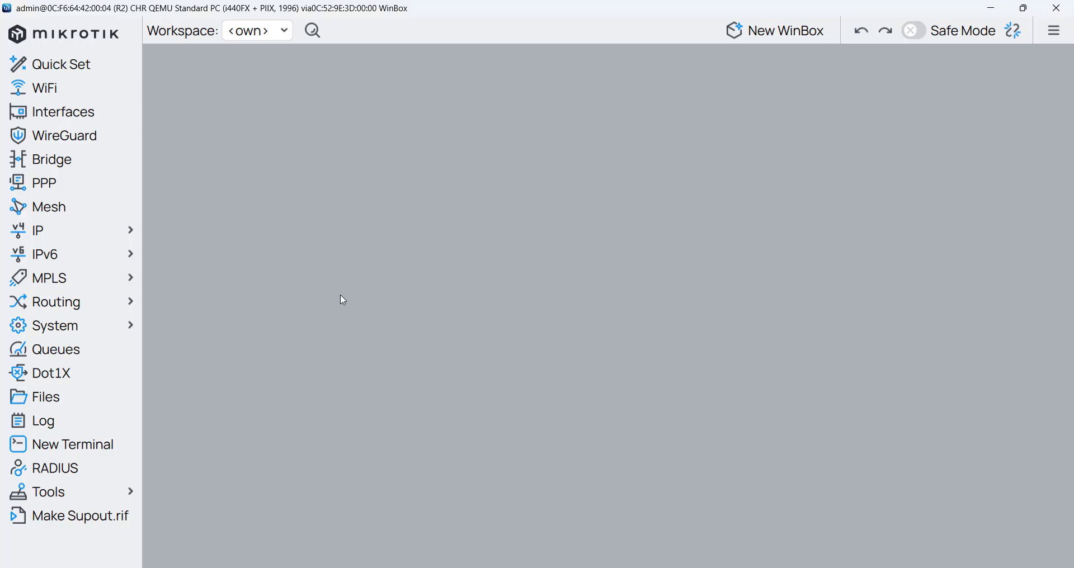
left_click(85, 238)
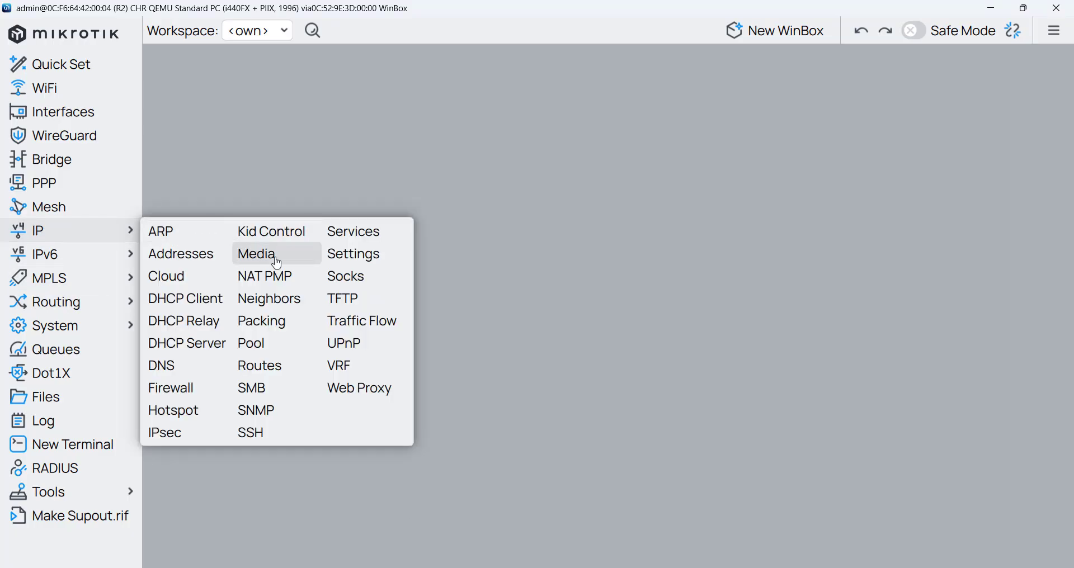
left_click(290, 301)
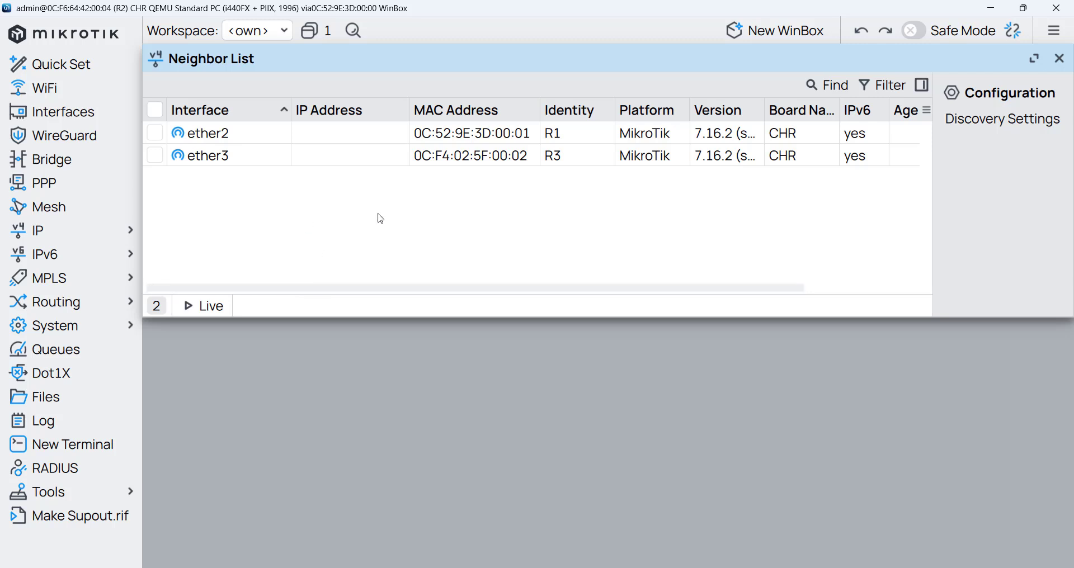
left_click(561, 156)
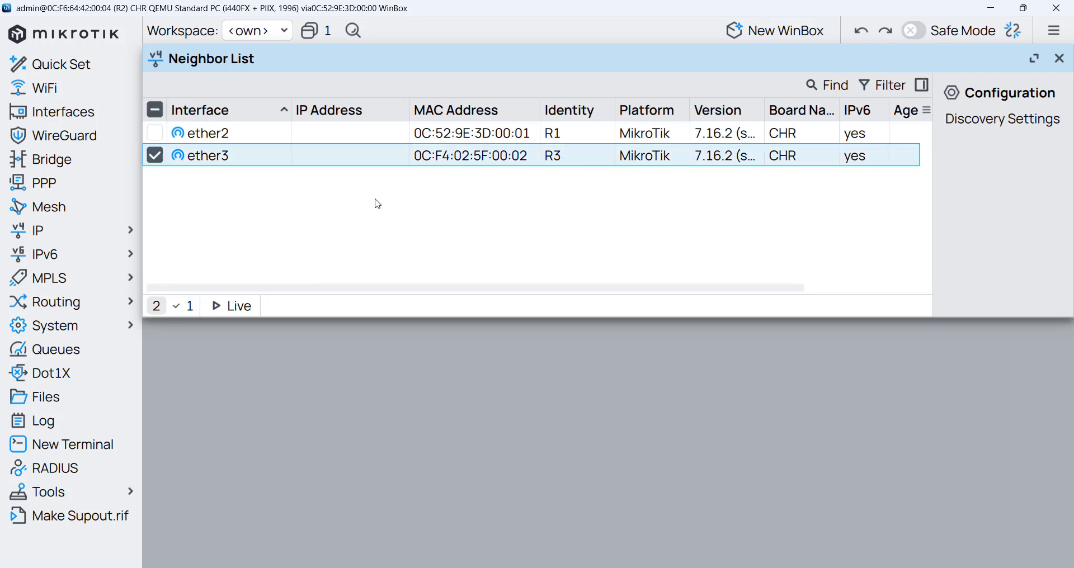
right_click(267, 161)
left_click(302, 238)
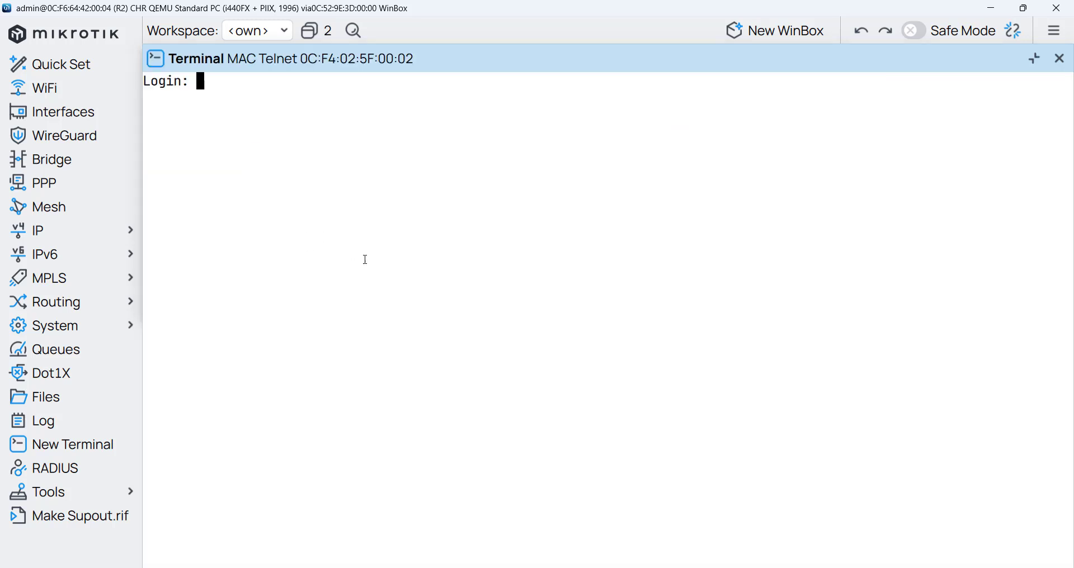
- Log into R3 as admin with an empty password and run tool/romon/set enabled=yes
type("admin")
key("Return")
key("Return")
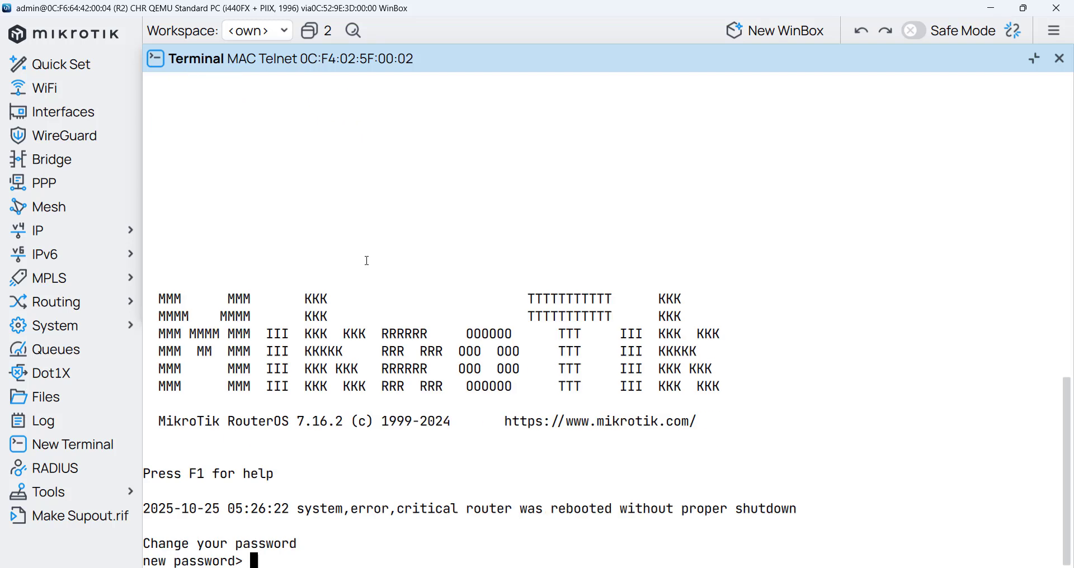
key("Return")
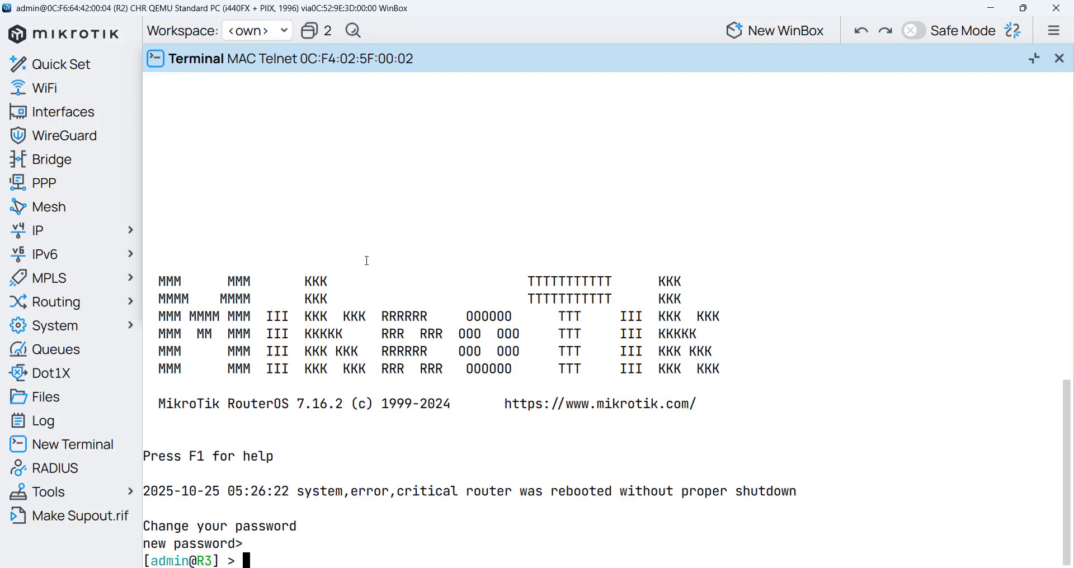
type("tool/romon/set ")
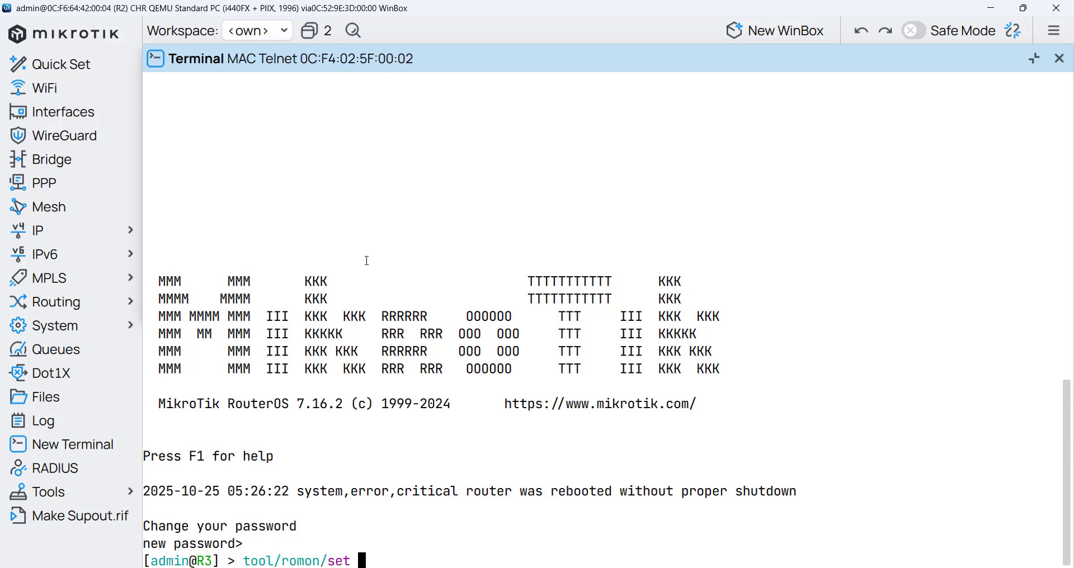
type("enabled=yes")
key("Return")
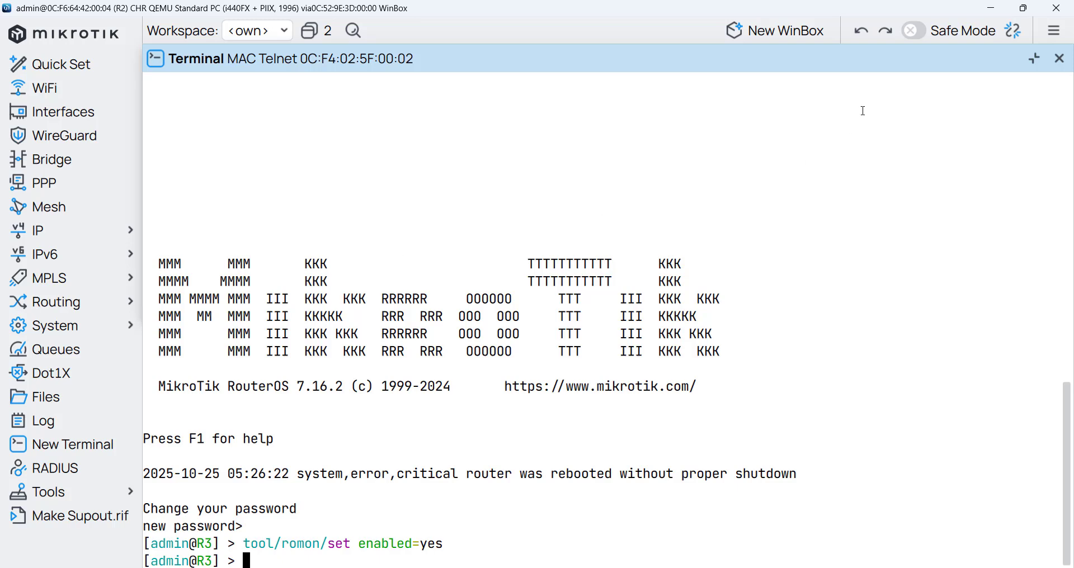
- Close the R3 terminal, then log into R3 via RoMON in a new window with R1 as agent
left_click(1059, 58)
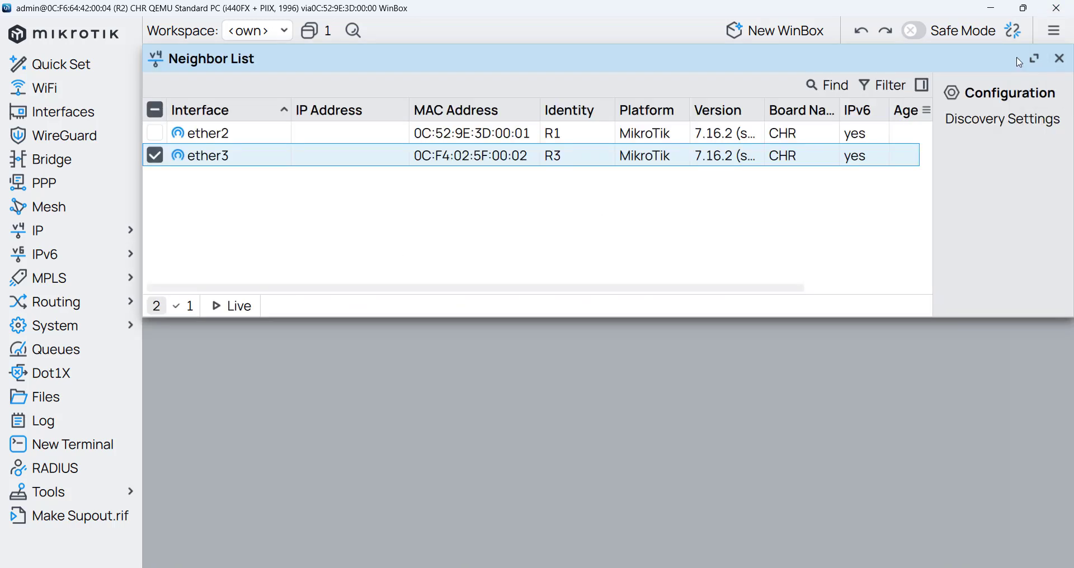
left_click(777, 33)
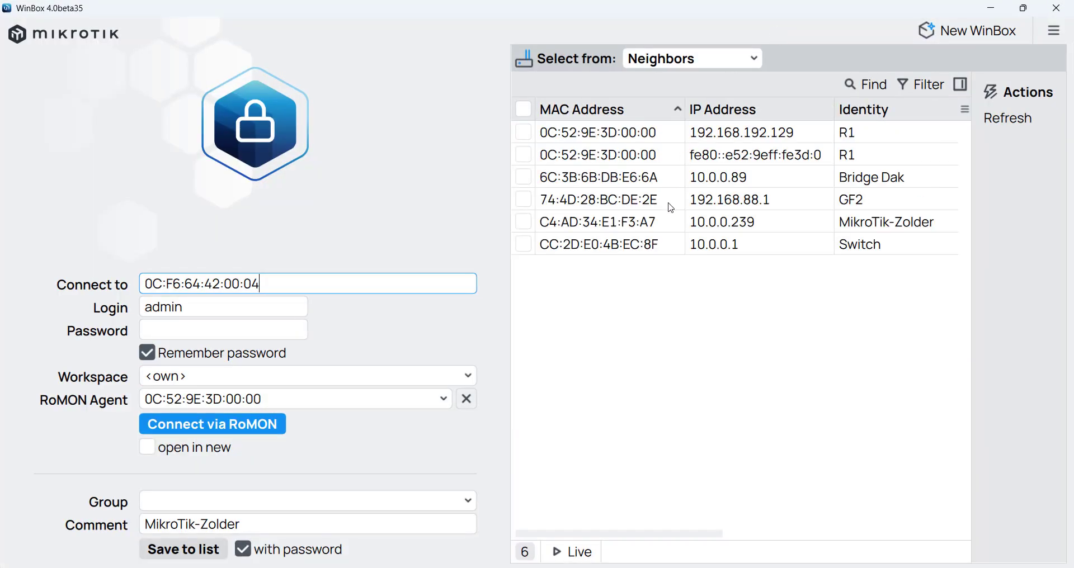
left_click(609, 139)
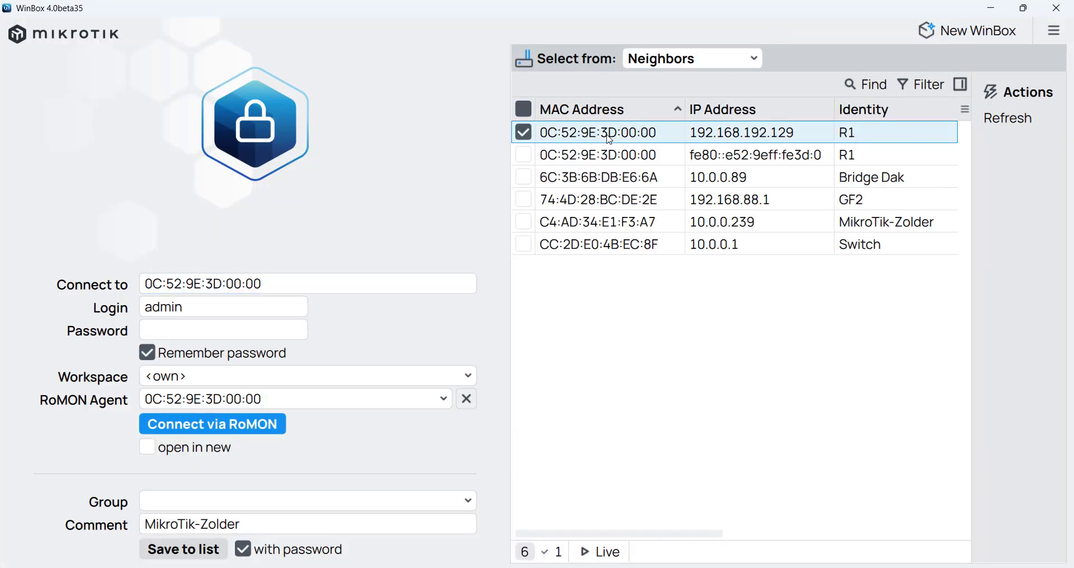
left_click(468, 401)
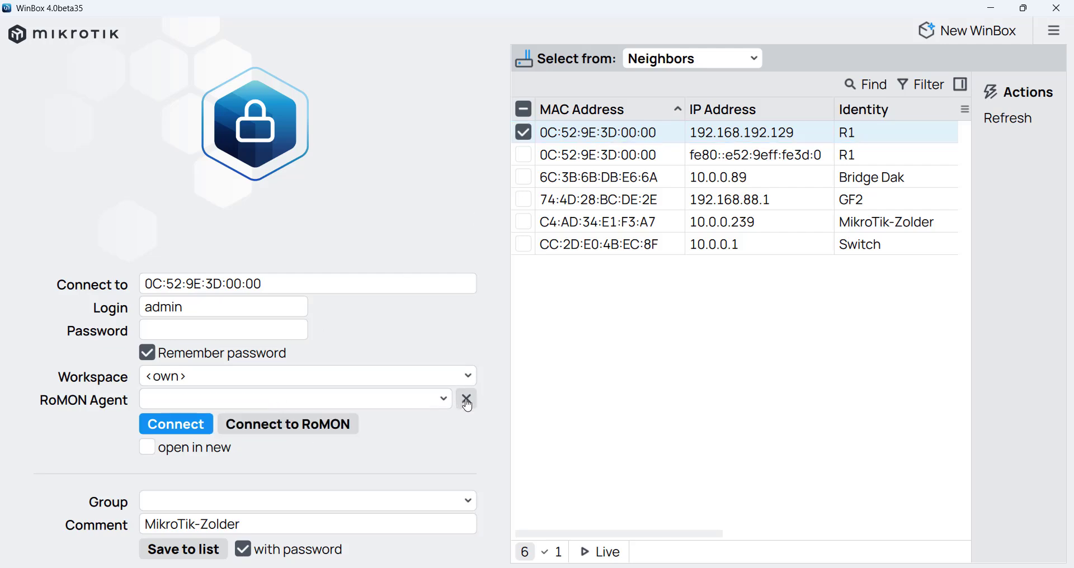
left_click(312, 428)
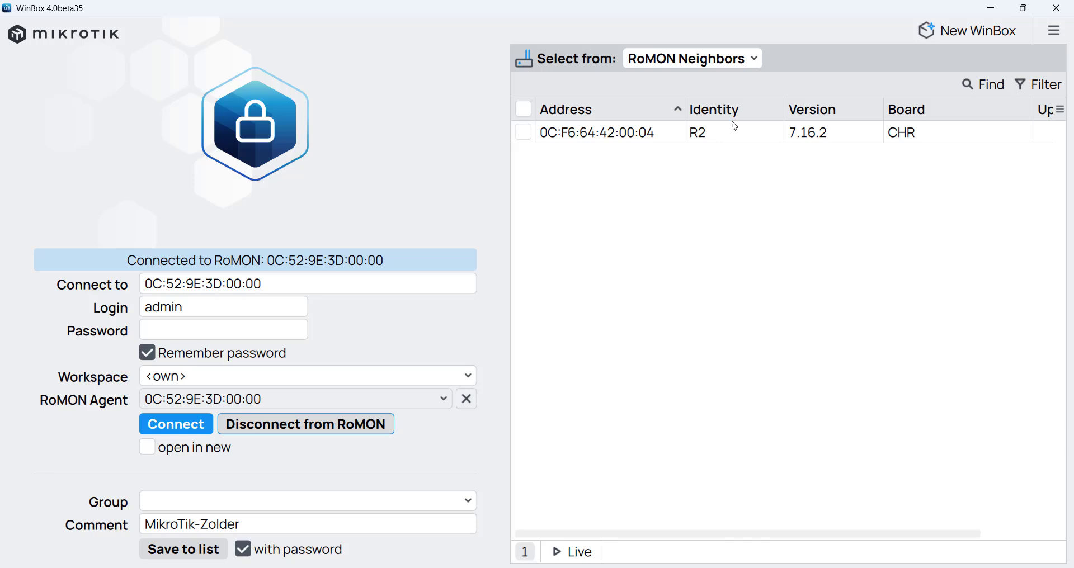
left_click(700, 140)
left_click(699, 139)
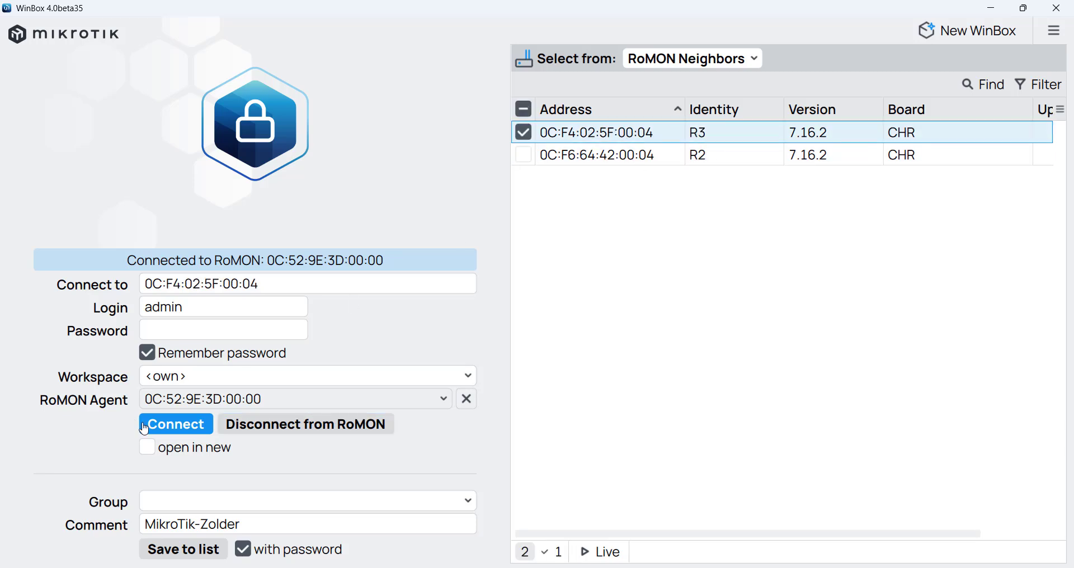
left_click(164, 431)
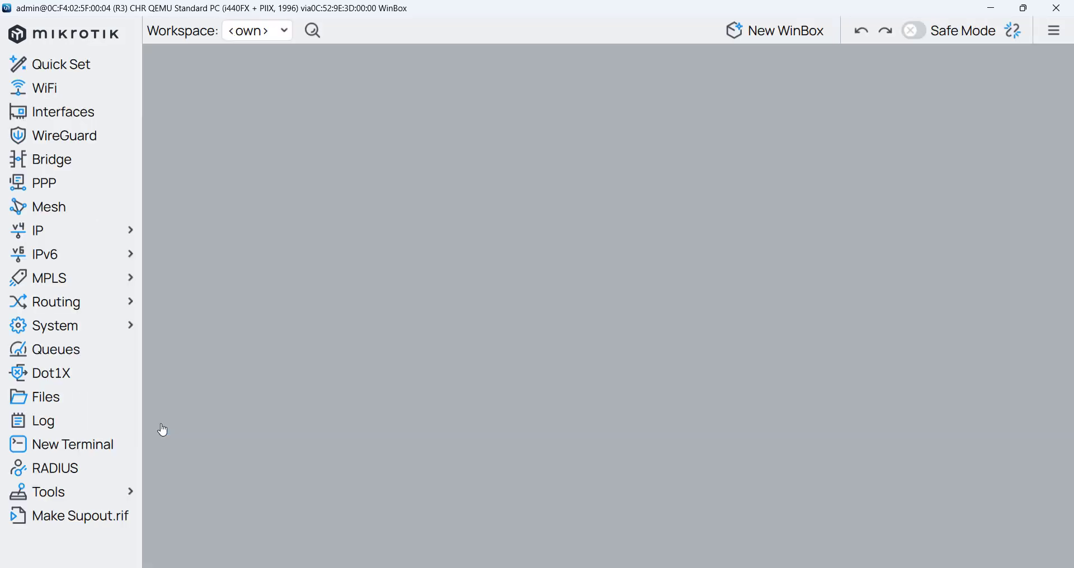
- Check System > Identity shows R3, then close the identity window
left_click(108, 339)
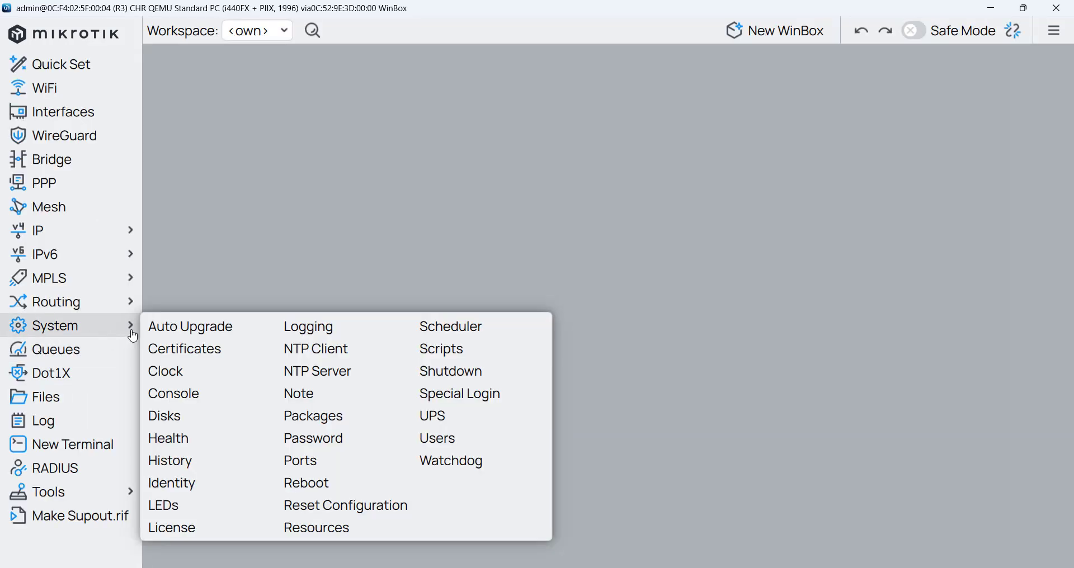
left_click(197, 482)
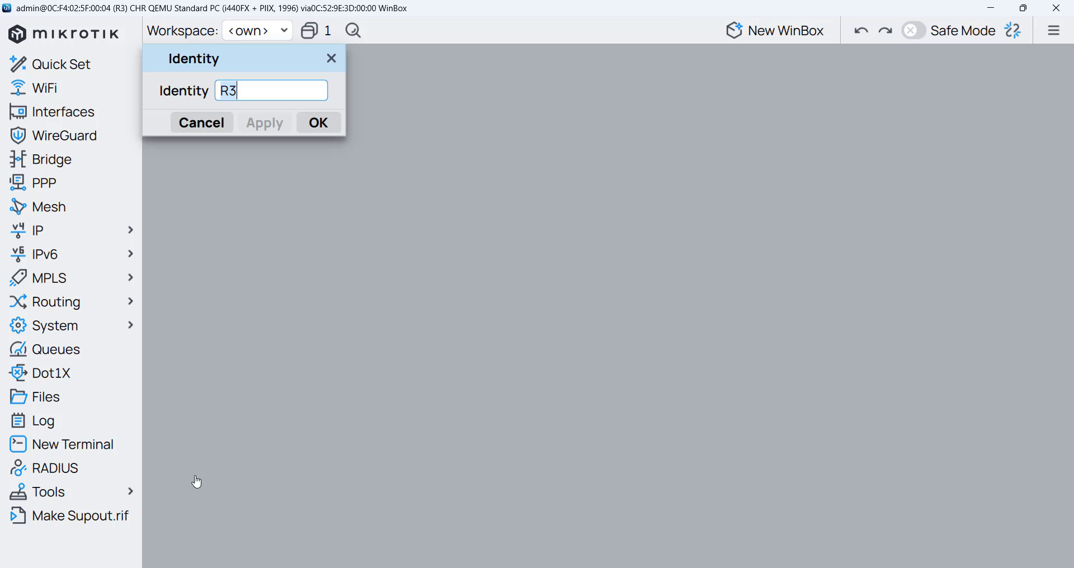
left_click(332, 57)
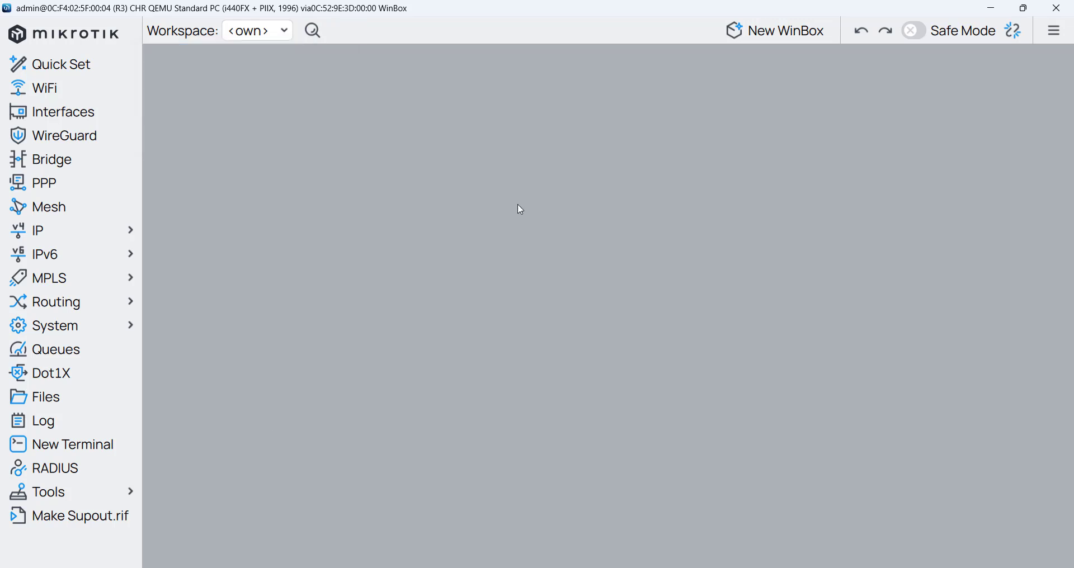
- Switch through the R2 and R1 sessions, close R1's neighbour list, and bring GNS3 forward
key("alt+Tab")
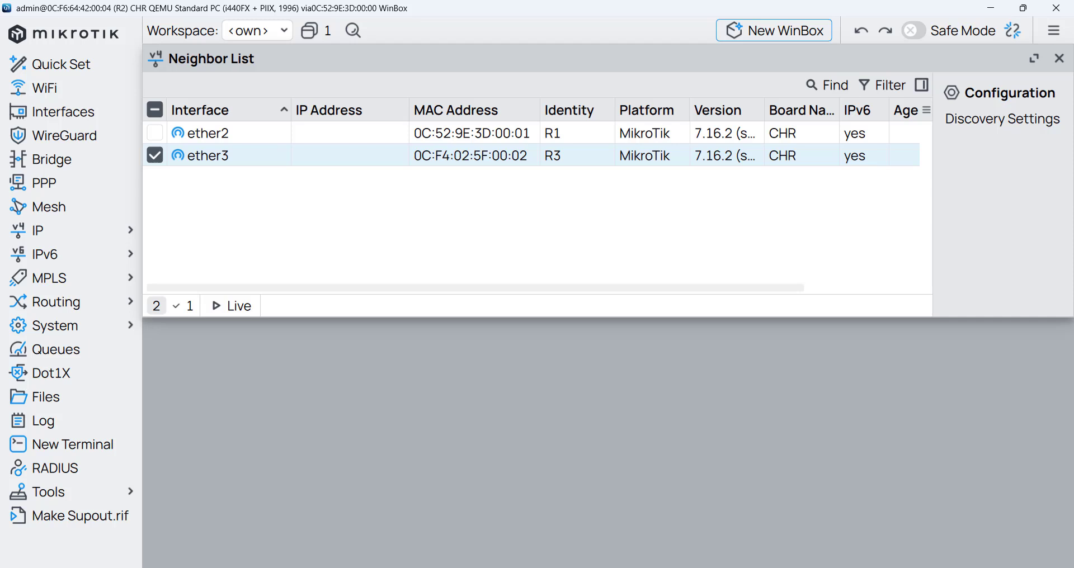
key("alt+Tab")
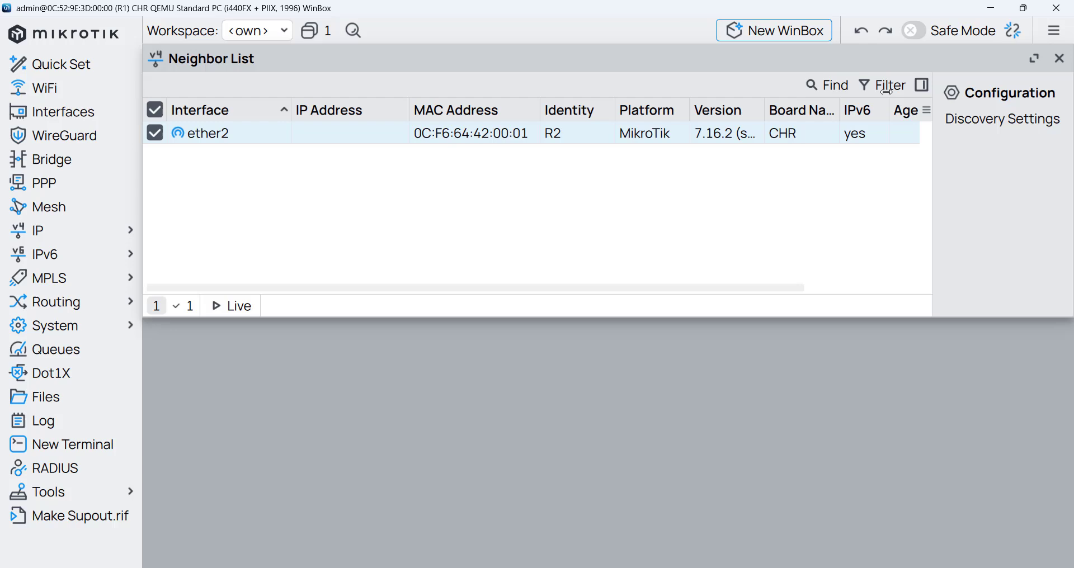
left_click(1059, 58)
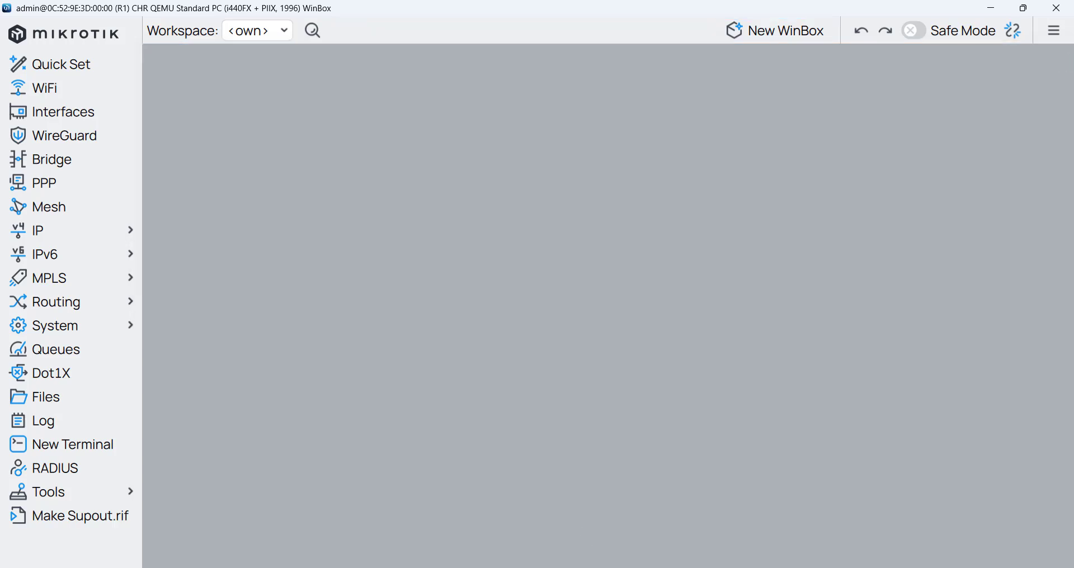
left_click(602, 567)
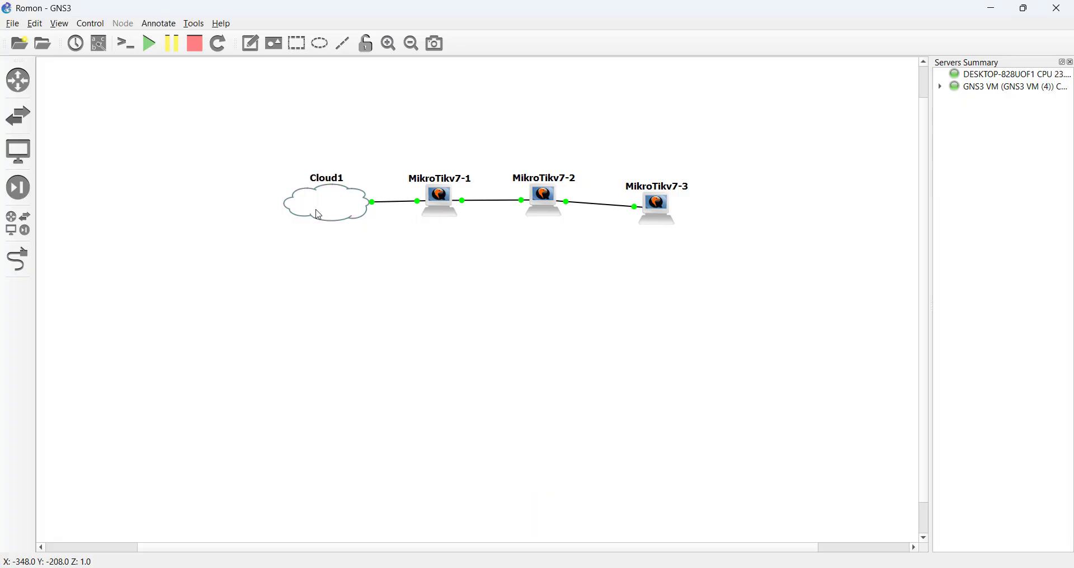